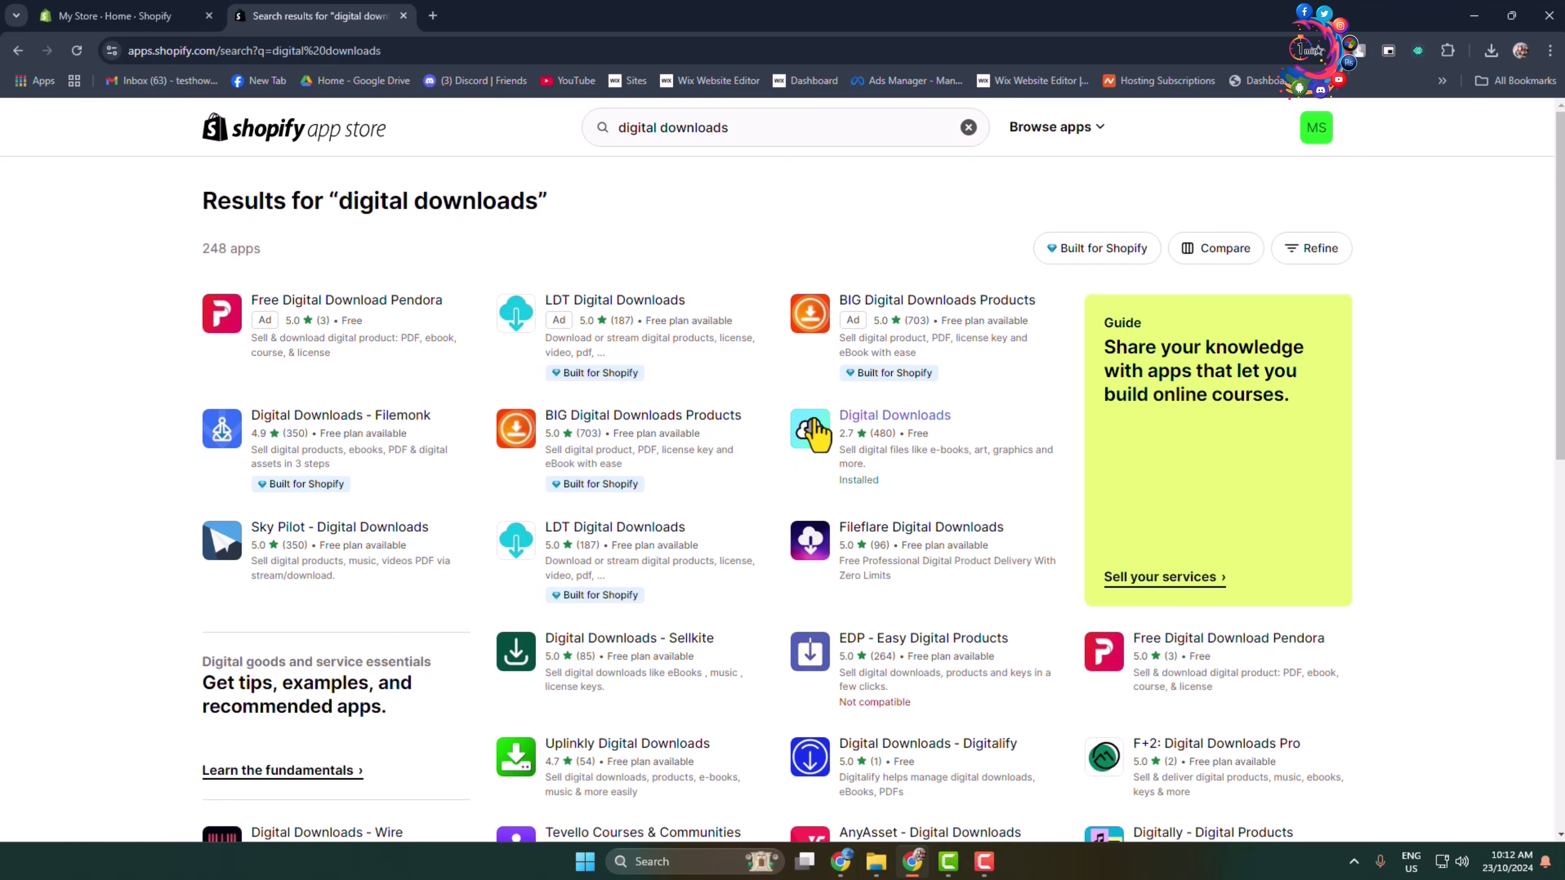
# Open the app store listing for Digital Downloads, the app already installed, and check its developer and pricing.
pyautogui.click(817, 429)
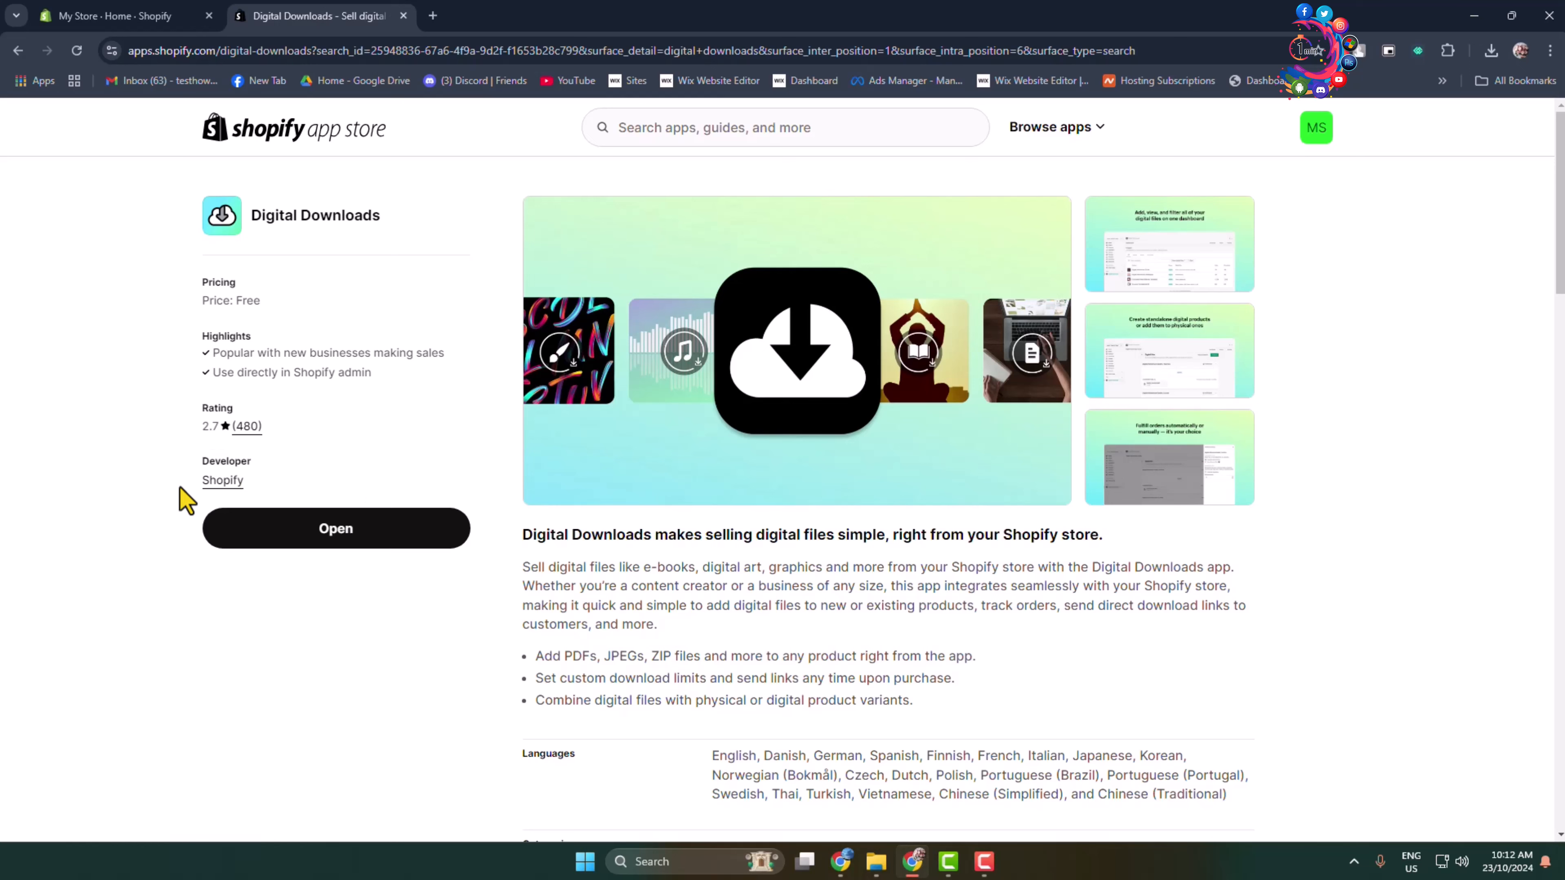
pyautogui.moveTo(182, 486); pyautogui.dragTo(278, 479)
pyautogui.click(292, 479)
pyautogui.tripleClick(204, 300)
pyautogui.click(227, 297)
# Return to the My Store admin, dismiss the app recommendations and start adding a new product.
pyautogui.click(165, 16)
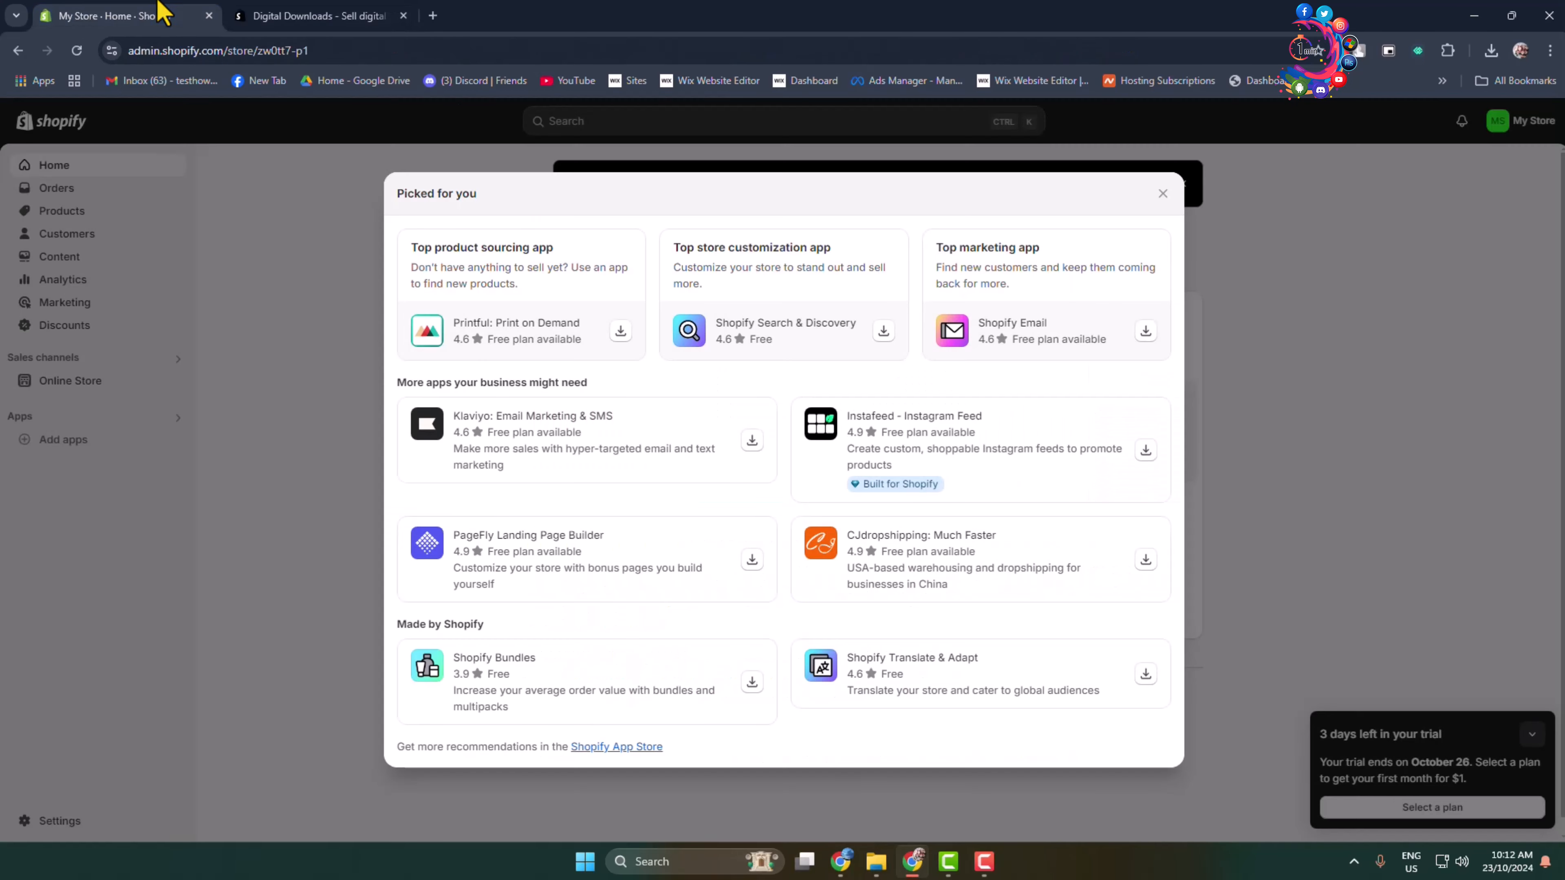
pyautogui.click(1315, 296)
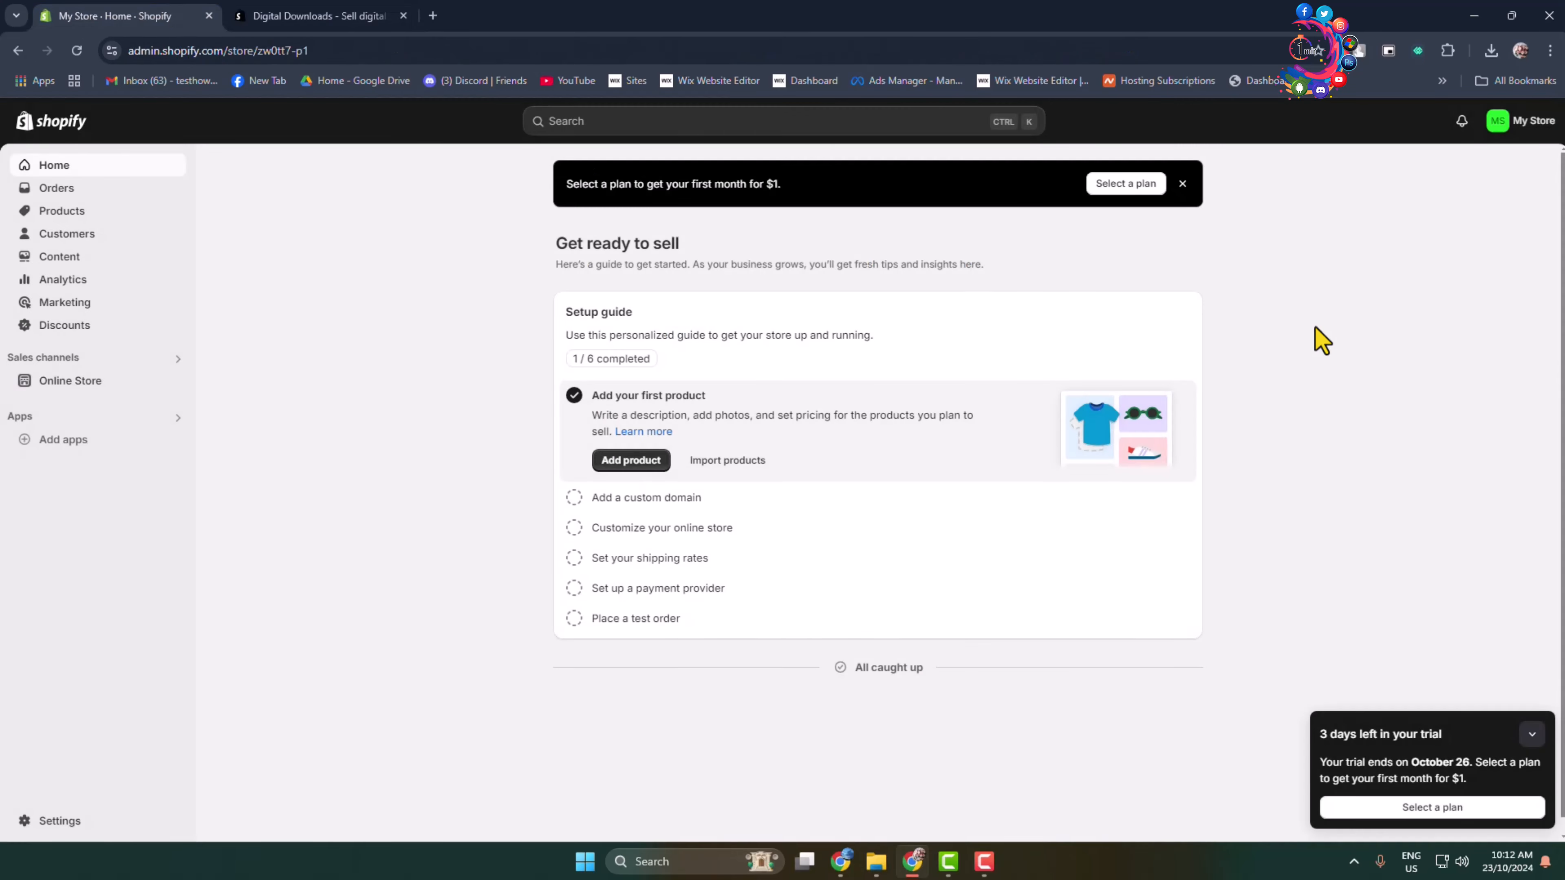
pyautogui.click(44, 213)
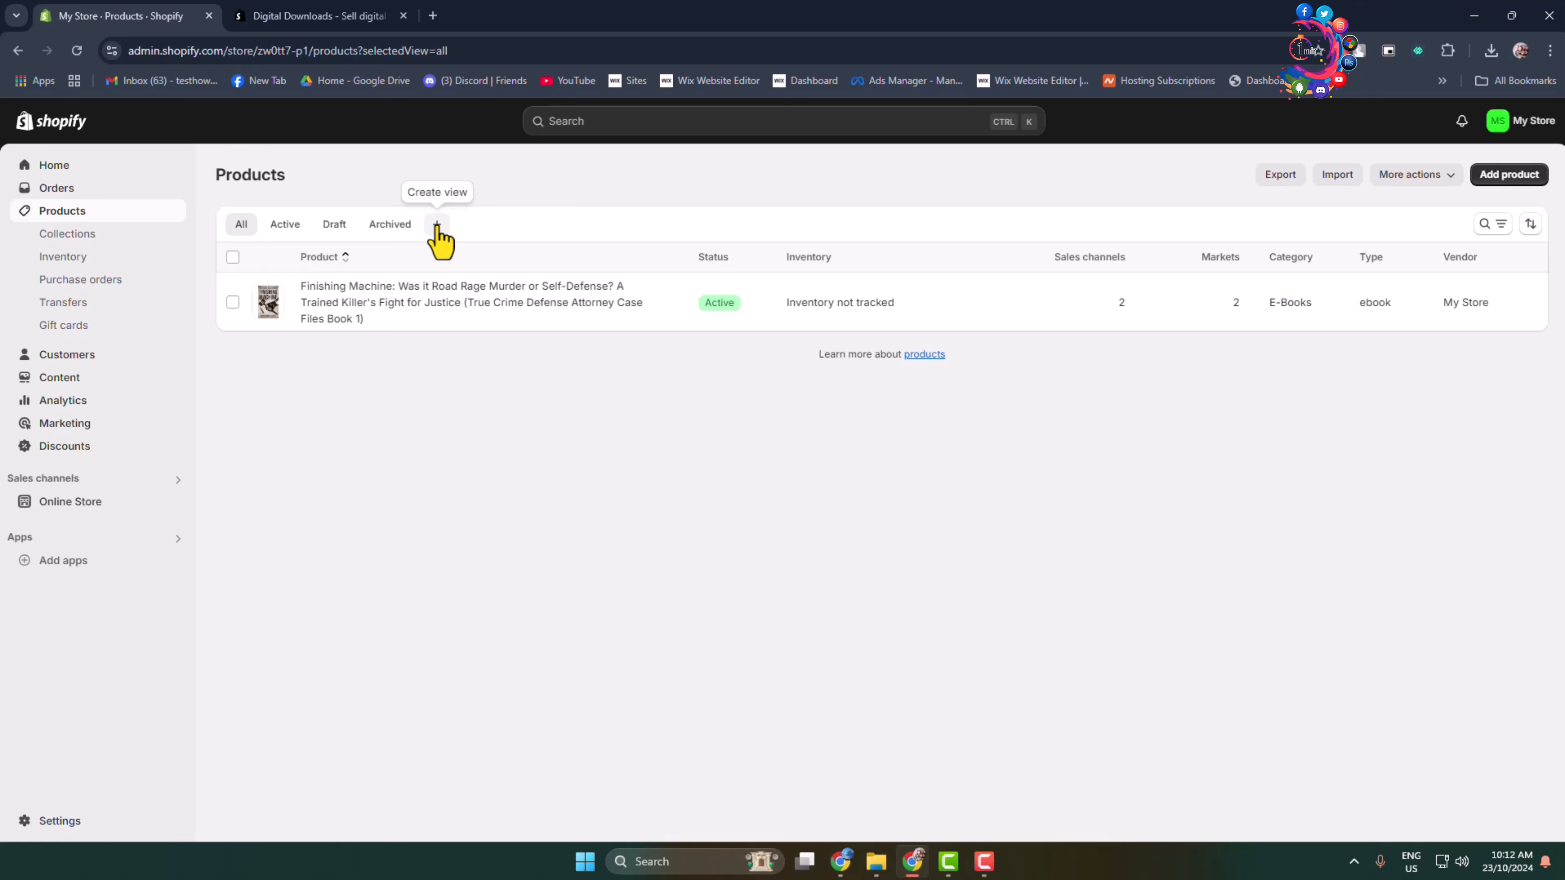
pyautogui.click(1509, 179)
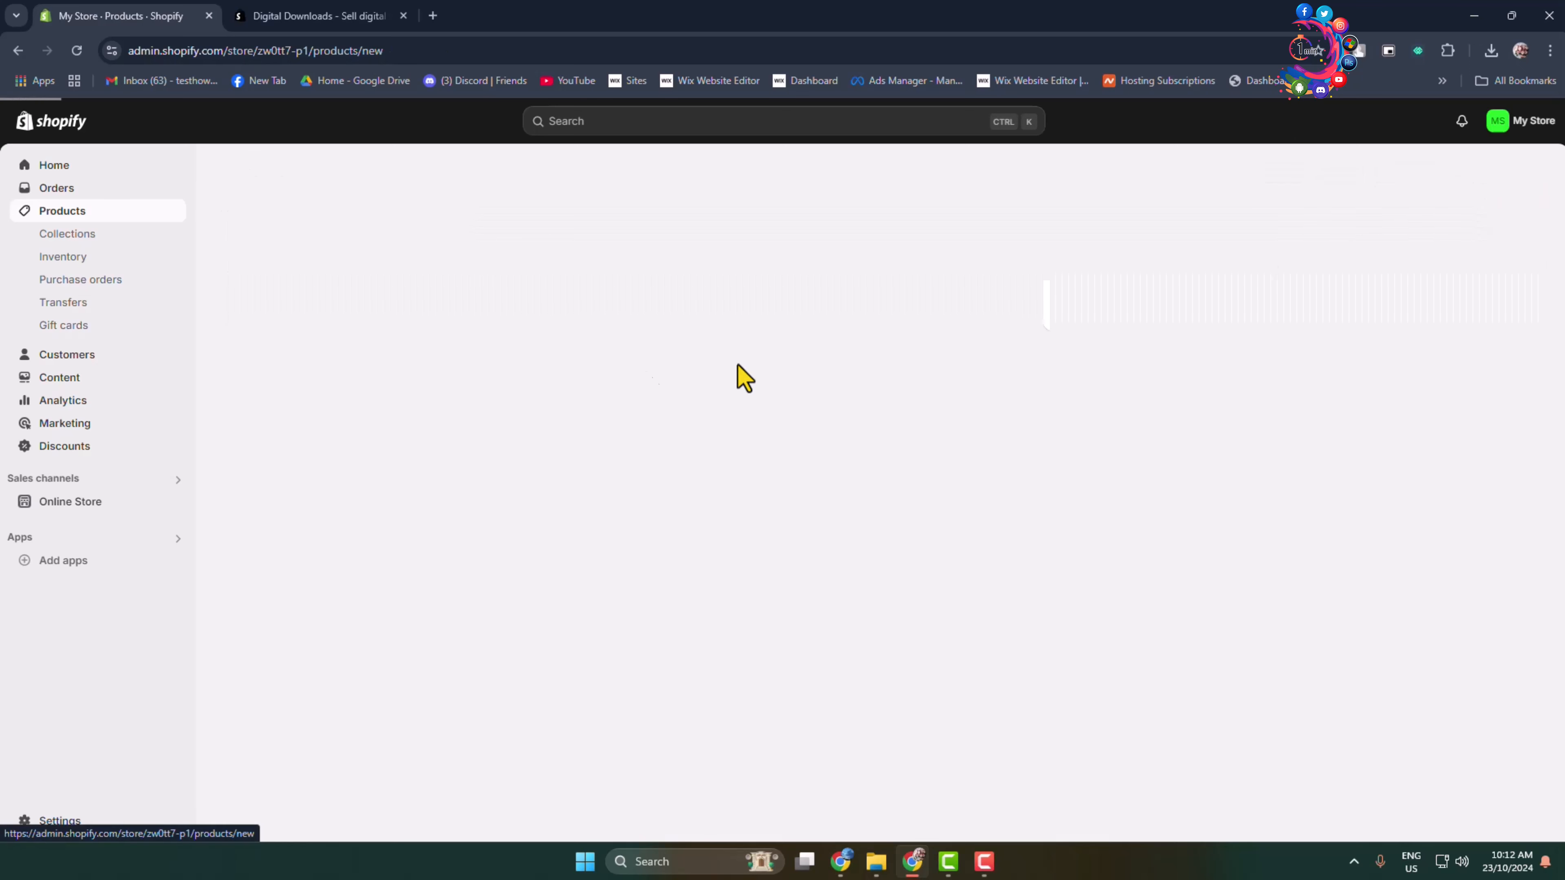
# Enter the title "Jeffrey Dahmer: A Terrifying True Story of Rape, Murder & Cannibalism (The Serial Killer Books Book 1)" and paste the book's description.
pyautogui.click(630, 249)
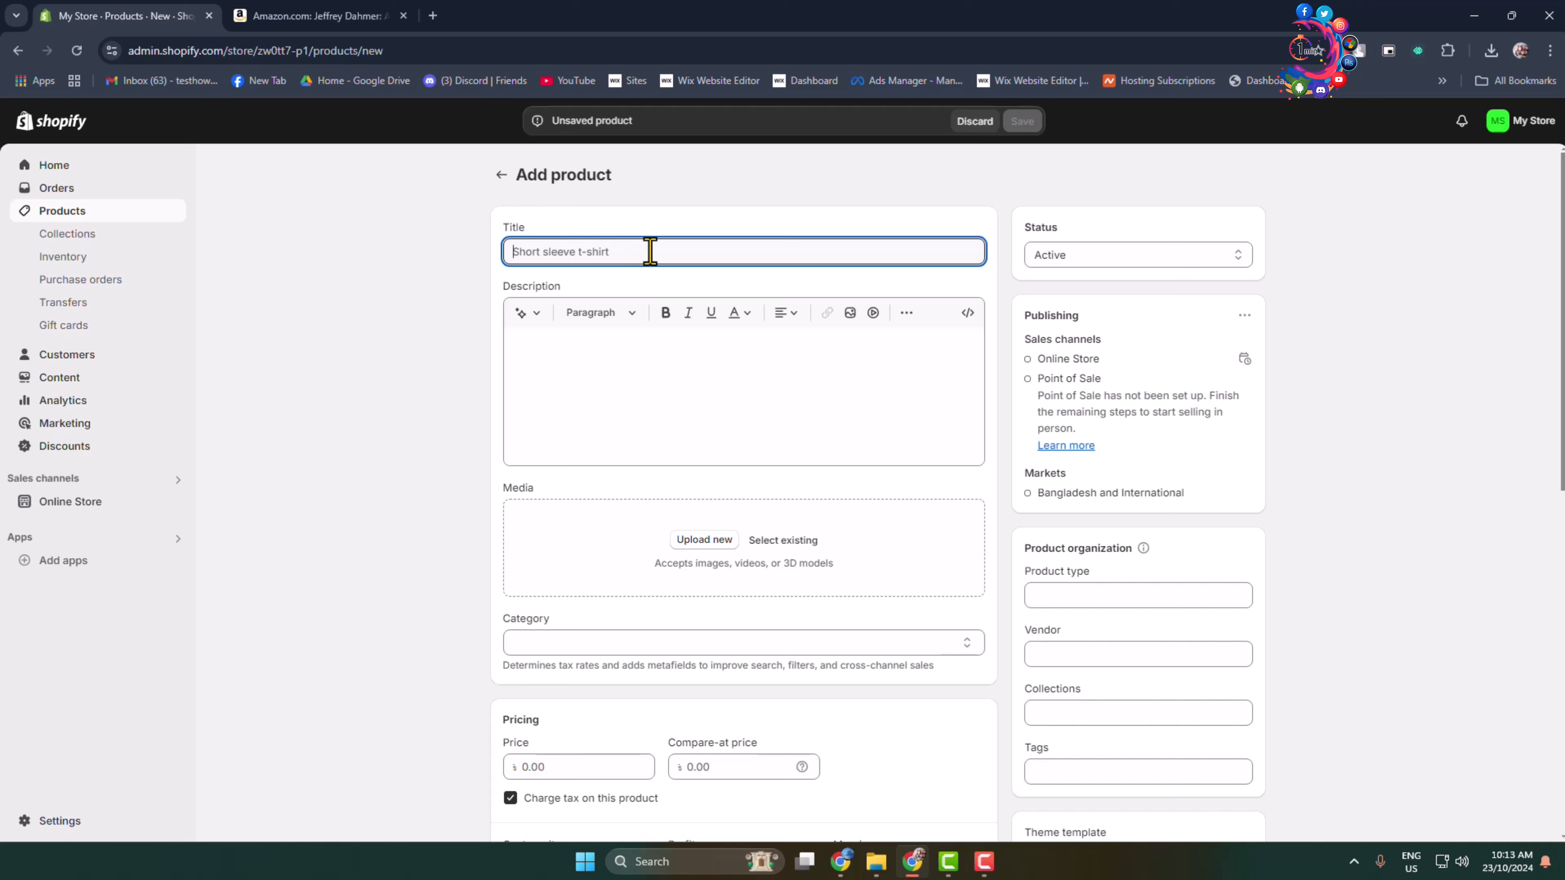
pyautogui.hotkey('ctrl', 'v')
pyautogui.moveTo(607, 252); pyautogui.dragTo(339, 237)
pyautogui.click(545, 364)
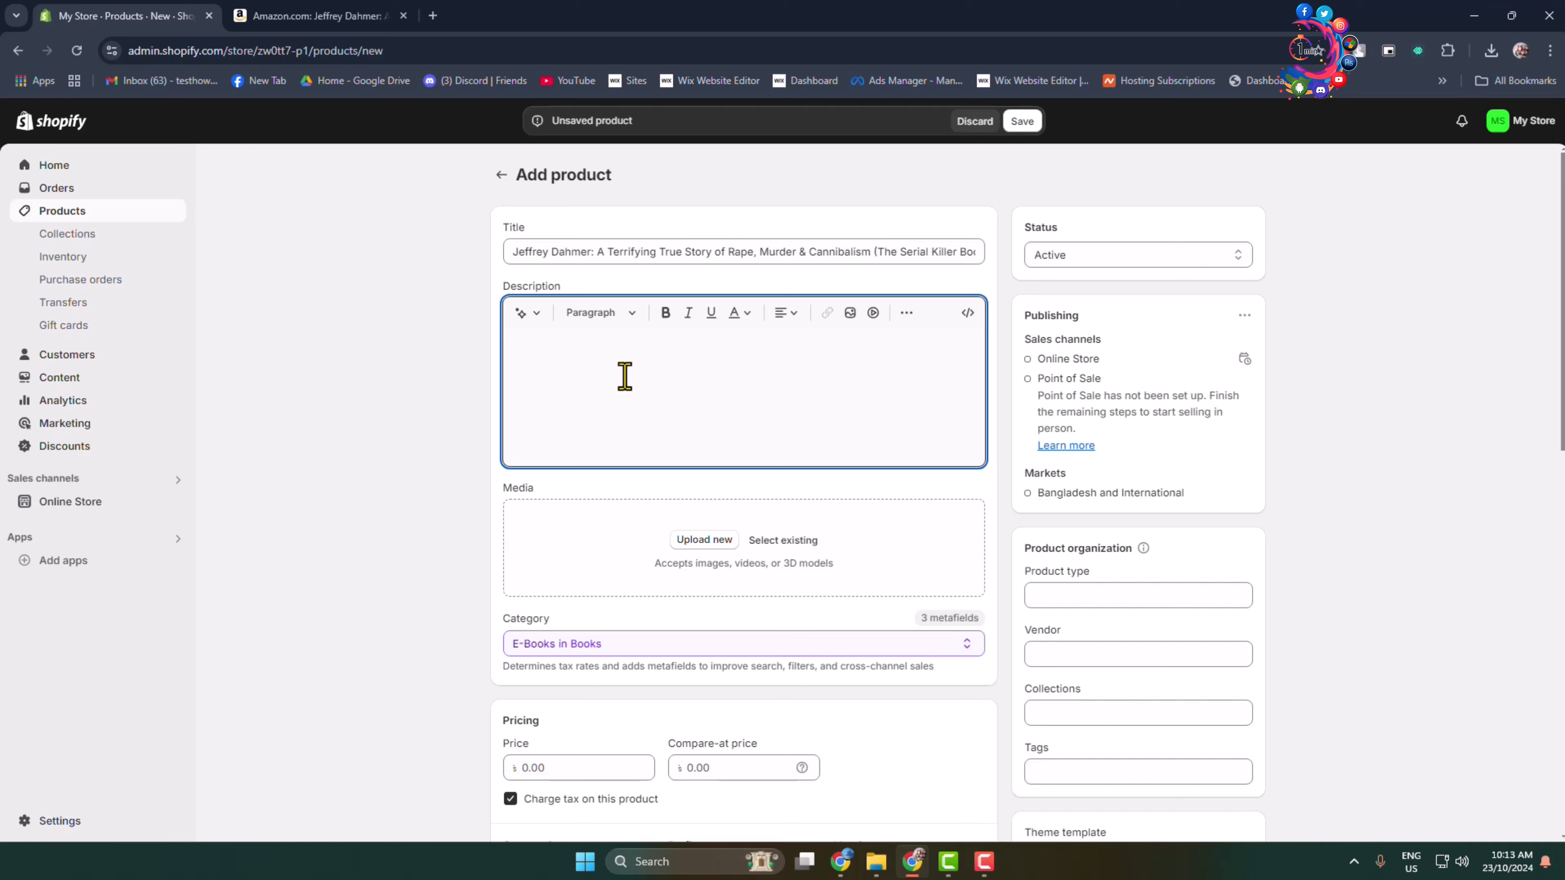
pyautogui.write('Few serial killers in history have garnered as much attention as Jeffrey Lionel Dahmer. Although Dahmer killed seventeen young men and boys, it was not so much the number of people he killed that makes him stand out among famous serial killers, but more so the acts of depravity that he committed on the corpses of his victims. In this true crime story you will read how Dahmer transitioned from a loner to serial killer, committing numerous unnatural acts along the way such as necrophilia and cannibalism. Following in the macabre tradition of another infamous Wisconsin serial killer—Ed Gein—Jeffrey Dahmer terrorized Milwaukee for most of the 1980s until he was finally captured in 1991.  Perhaps one of the most frightening aspects of Jeffrey Dahmer’s serial killer career was how easy he was able to lure his victims into his trap. Dahmer possessed above average intellect, was conventionally good looking, and usually had a calm demeanor that could disarm even the most paranoid of people. Because of these traits, Dahmer was able to evade justice numerous times, which allowed him to keep killing. Truly, Dahmer was able to fool his family, the police, his neighbors, and even the judicial system into believing that he was not a threat; but during the entire time his kill count increased and the body parts of his victims began to pile up around his apartment.  Open the pages of this book to read a story that is among the most disturbing of all true crime serial killers. You will follow the course of Dahmer’s life from an alcoholic outcast in high school to a vicious predator who stalked the streets of Milwaukee. Finally, you will read about Dahmer’s trial, his jail house murder, and the impact that his many crimes had on Milwaukee.')
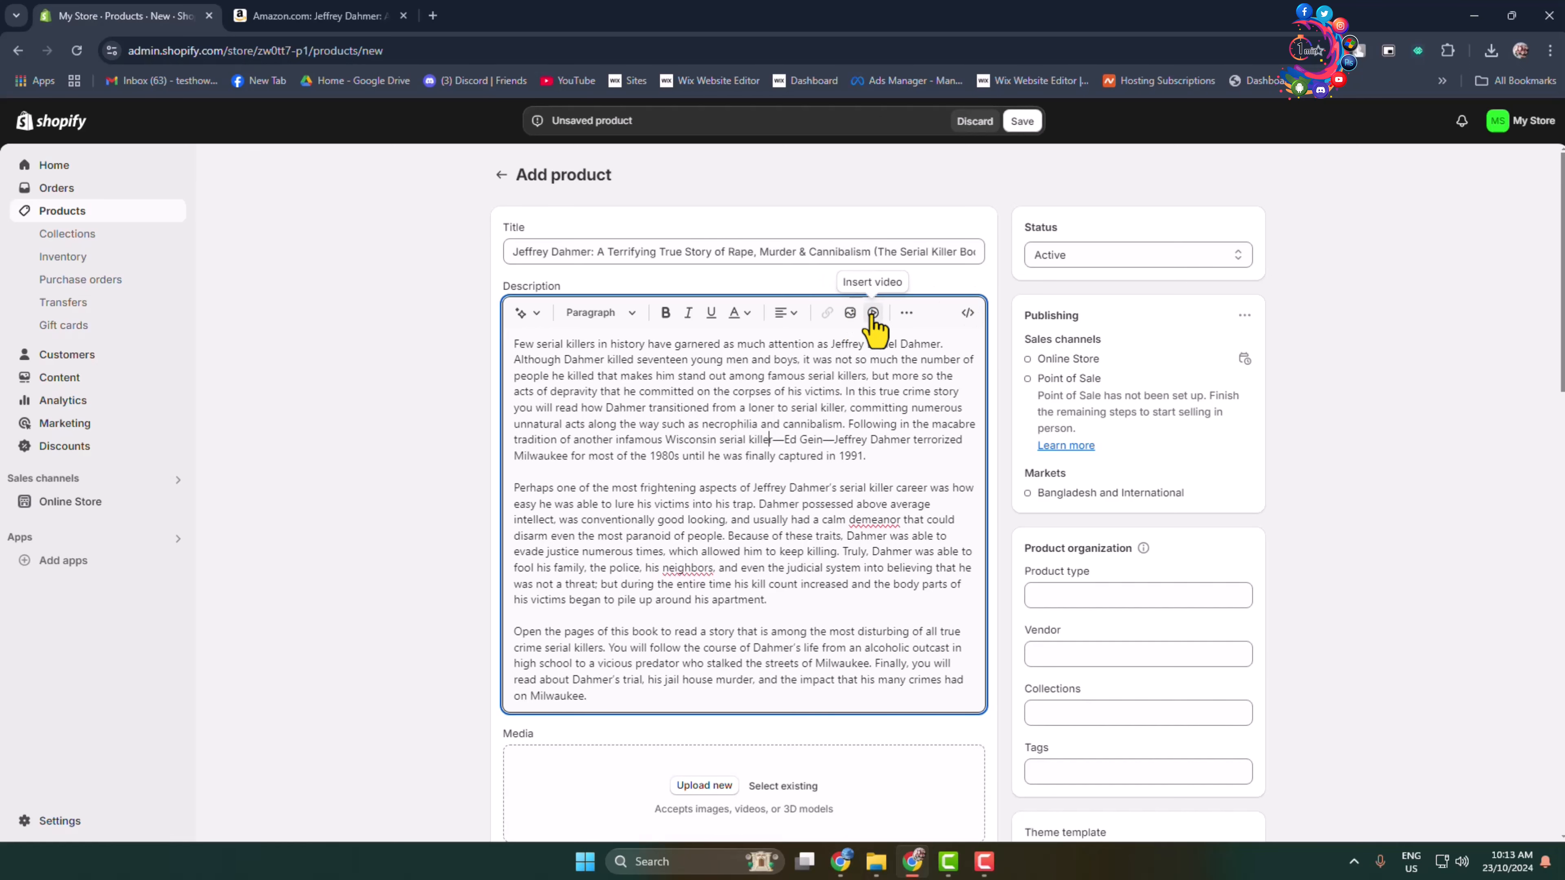
# Upload the cover image 91FEPkAZ5cL._SL1500_.jpg from Downloads as the product's media.
pyautogui.scroll(-5, 1346, 502)
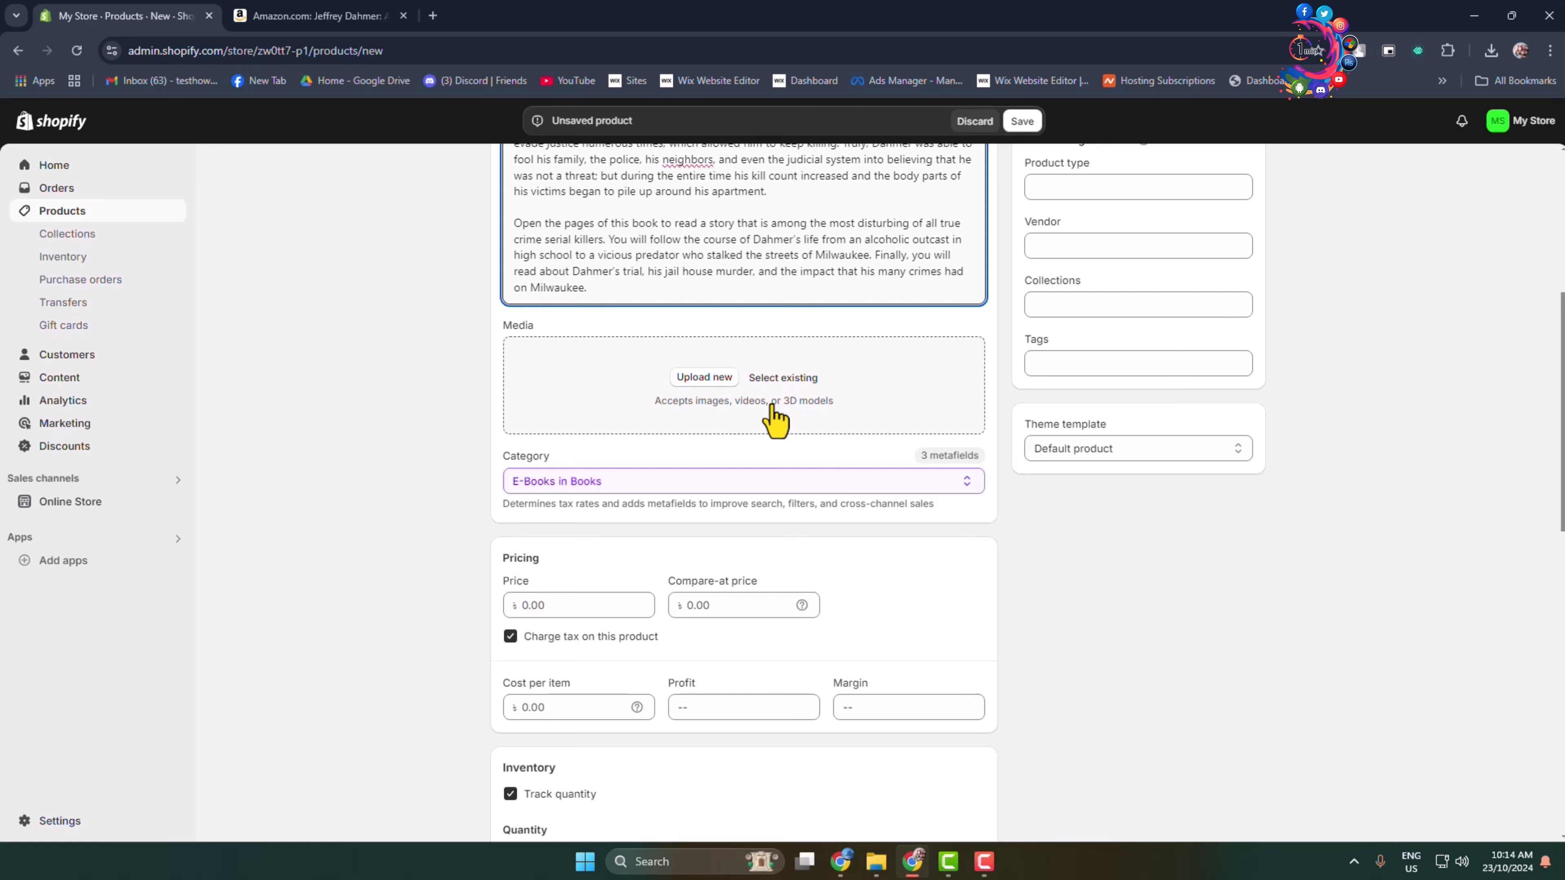
pyautogui.click(694, 381)
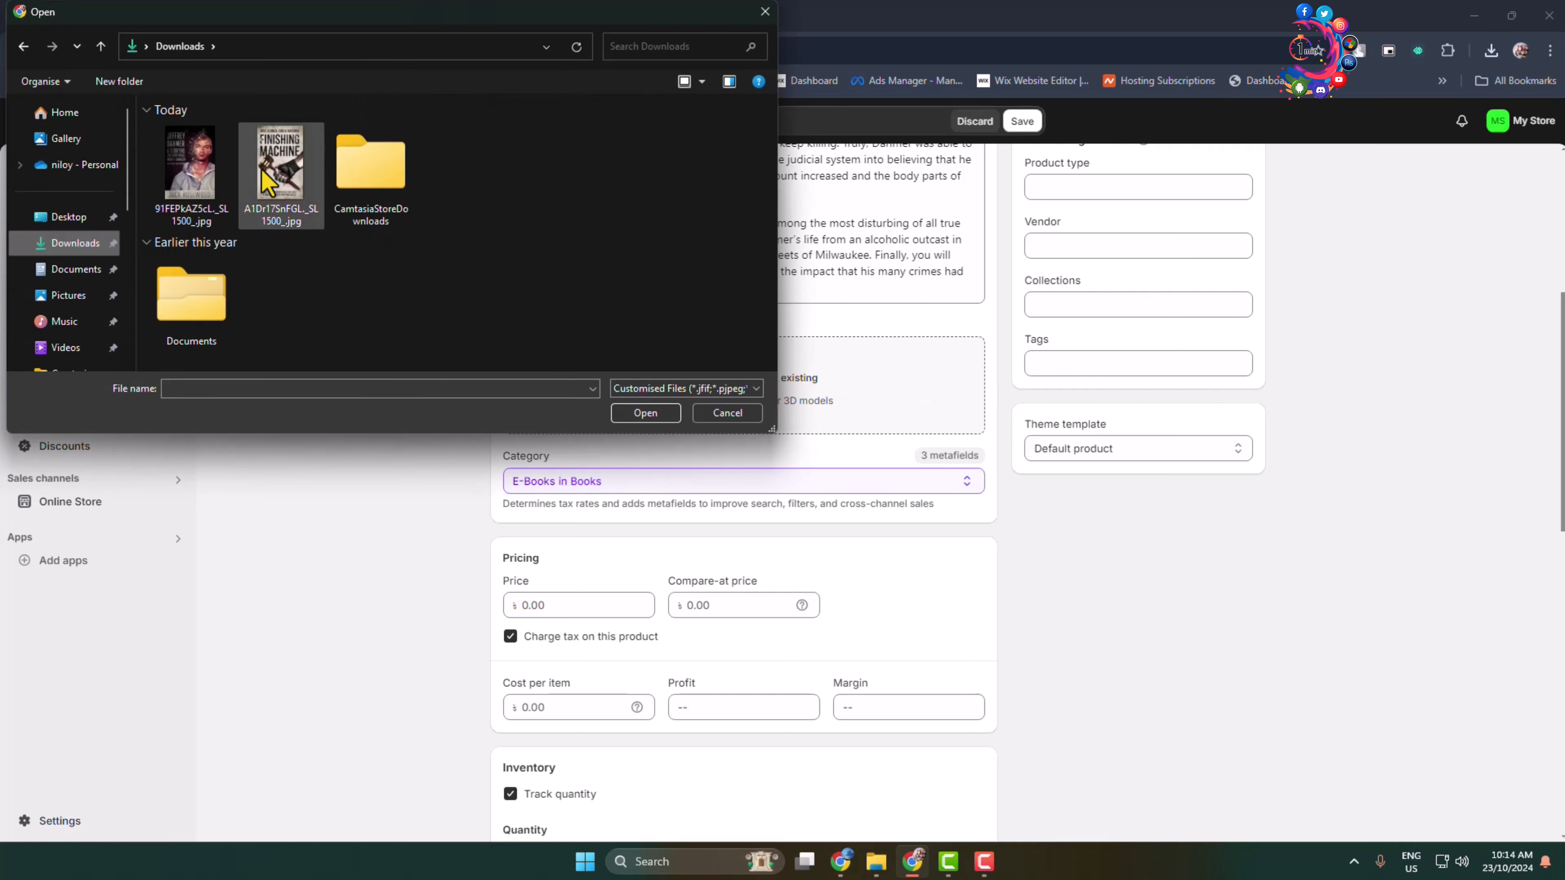
pyautogui.click(210, 179)
pyautogui.click(645, 412)
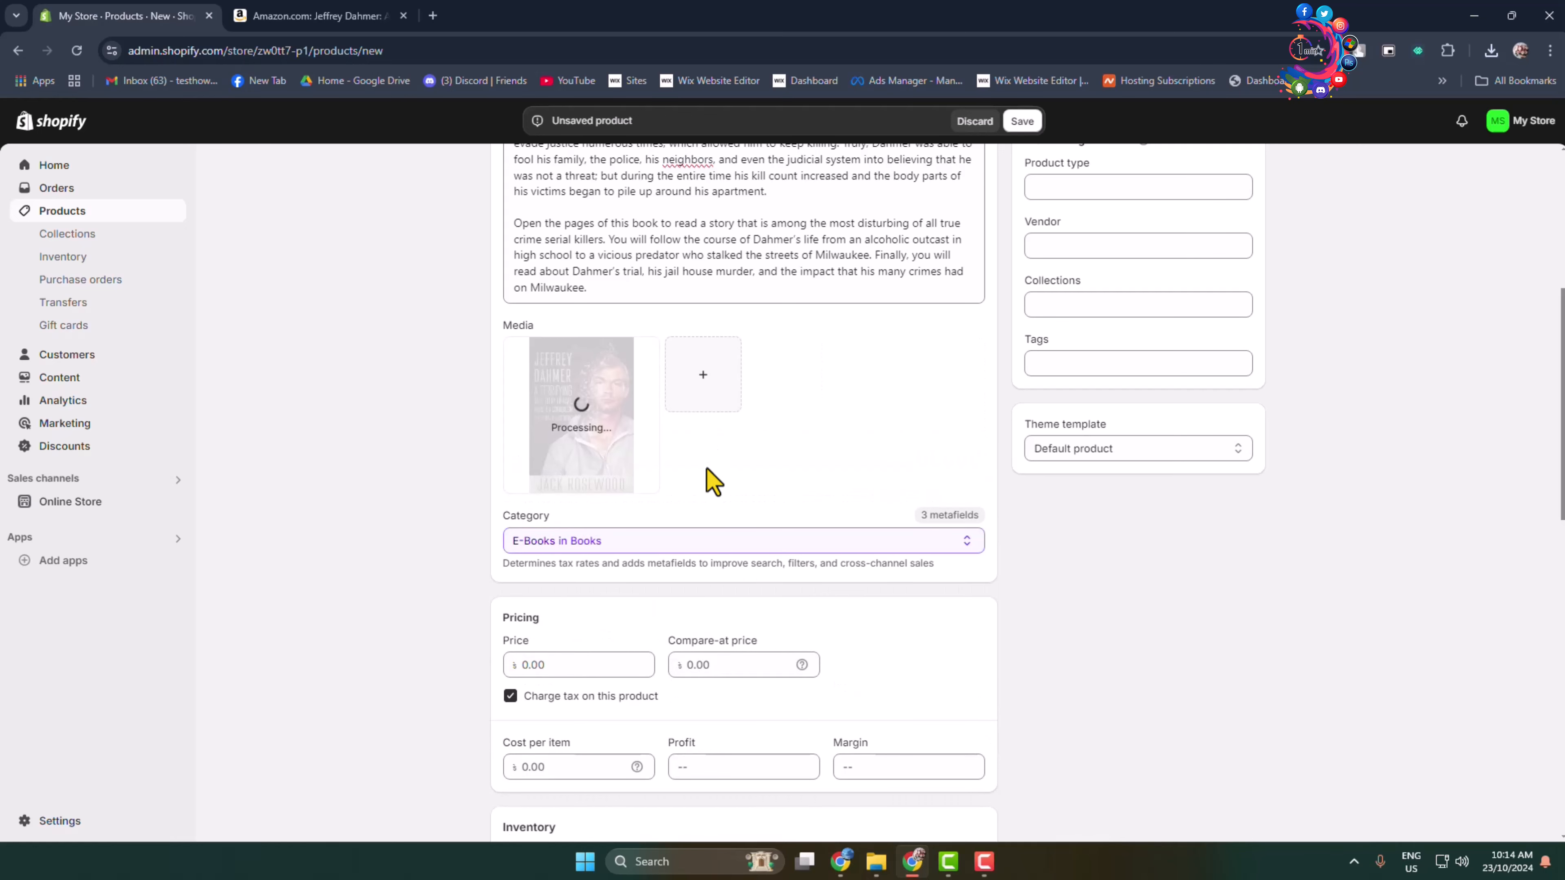
# Set the product category to E-Books under Media > Books.
pyautogui.scroll(-4, 762, 517)
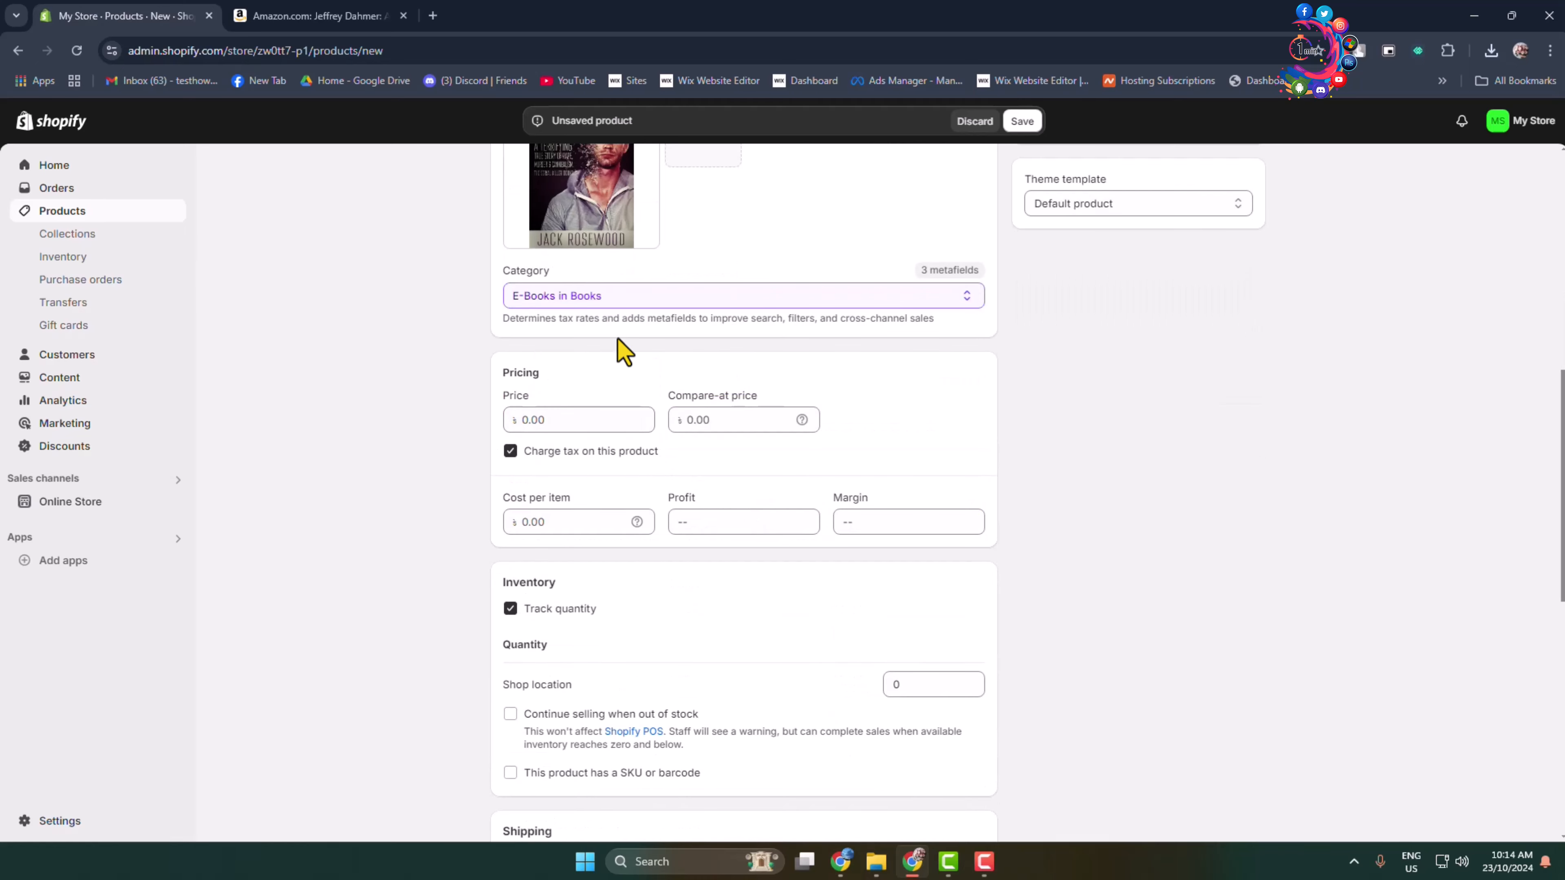
pyautogui.click(969, 299)
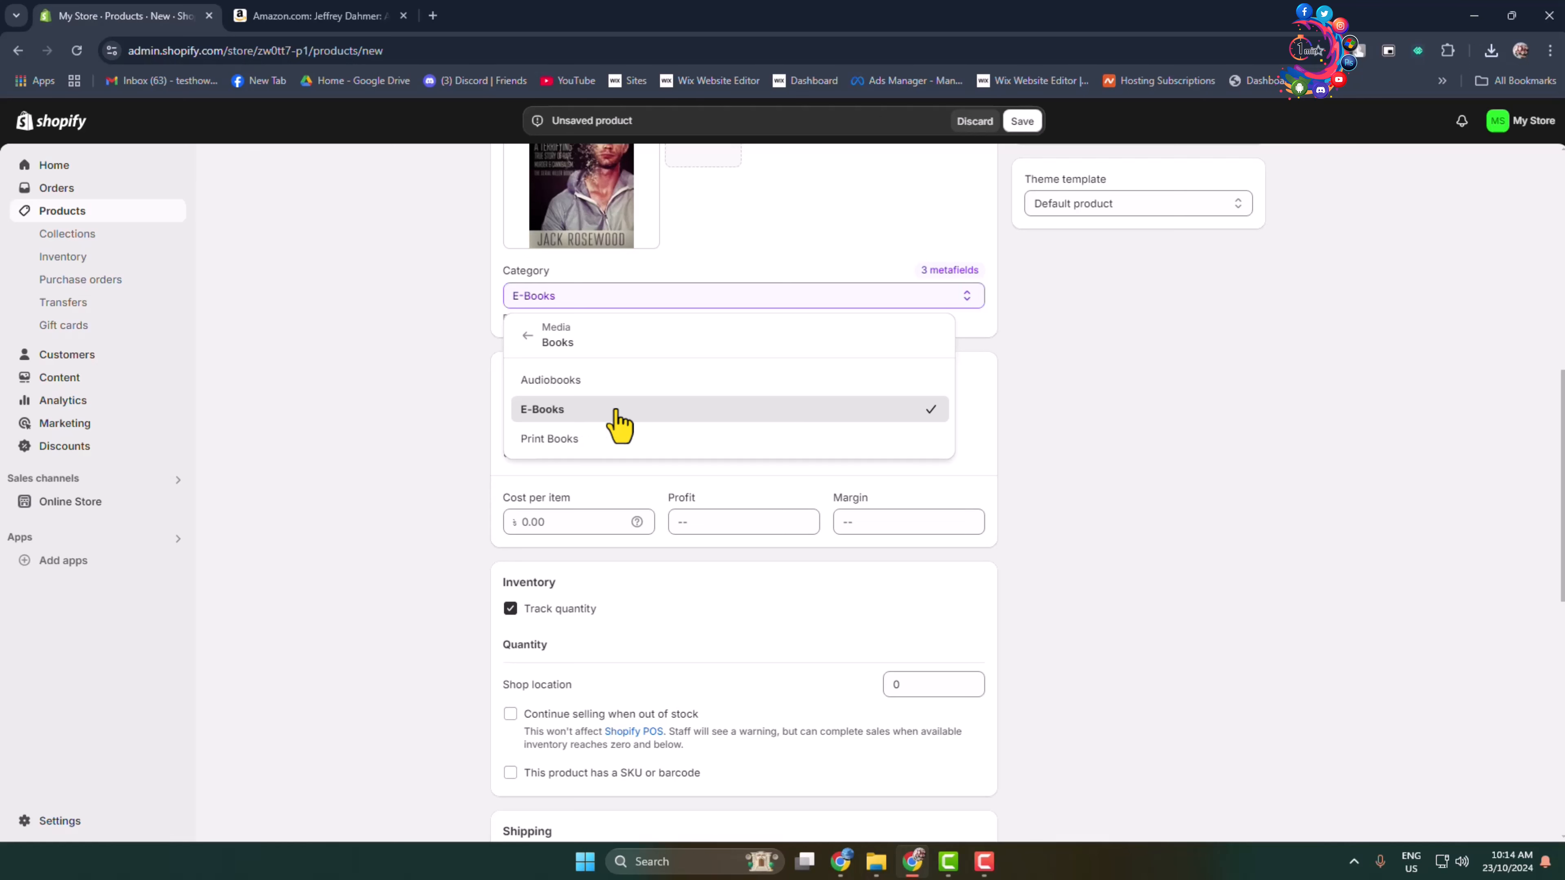
pyautogui.click(582, 410)
# Set the product's price to 25, the compare-at price to 30 and the cost per item to 25.
pyautogui.scroll(-1, 801, 450)
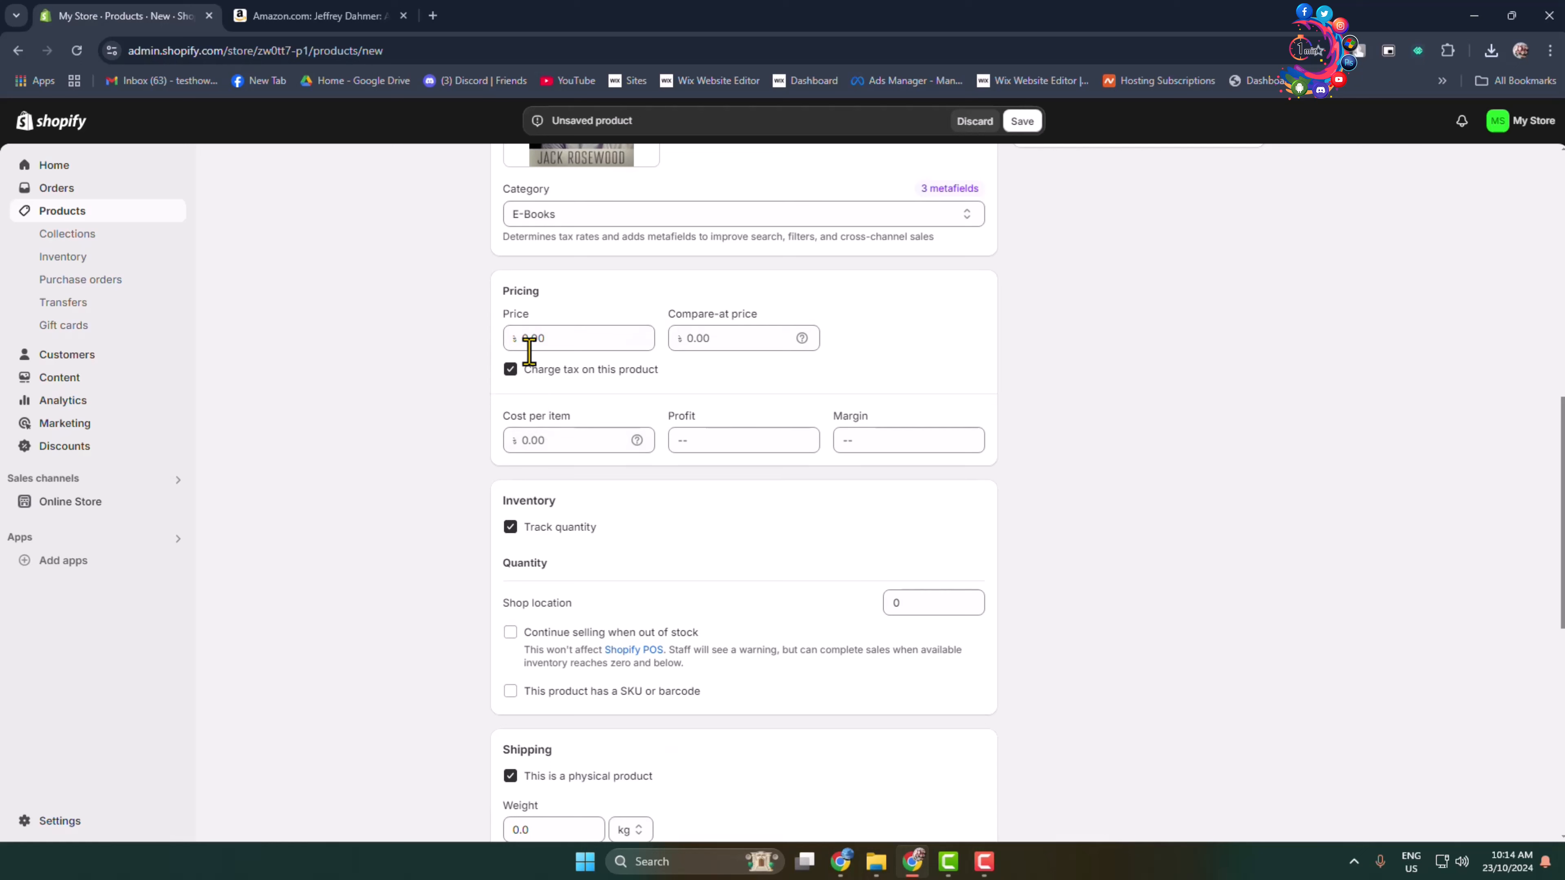
pyautogui.click(545, 338)
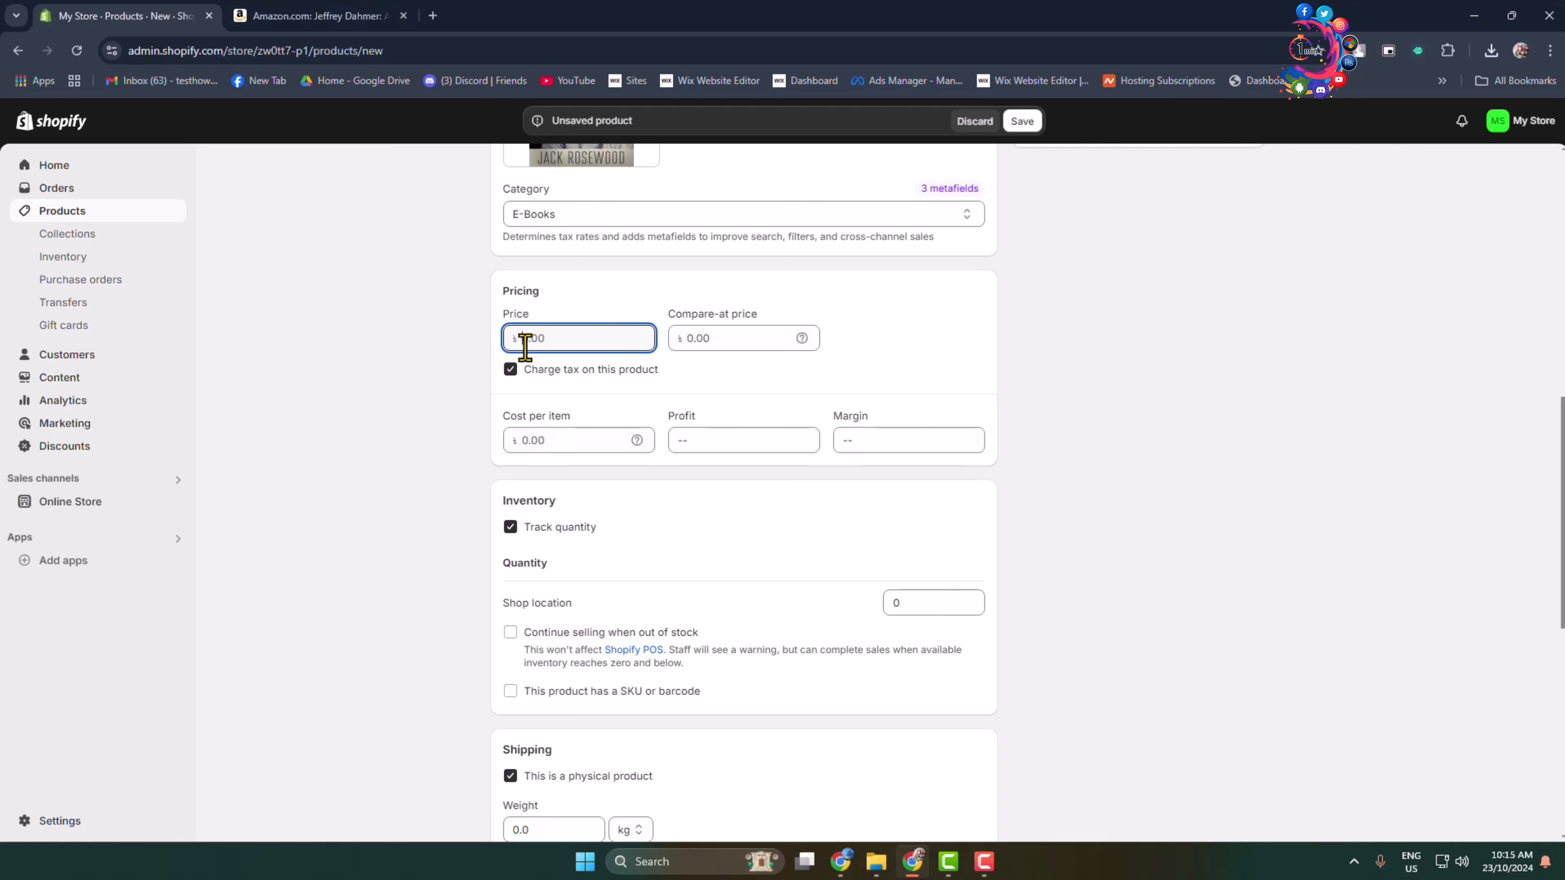
pyautogui.write('25')
pyautogui.click(807, 342)
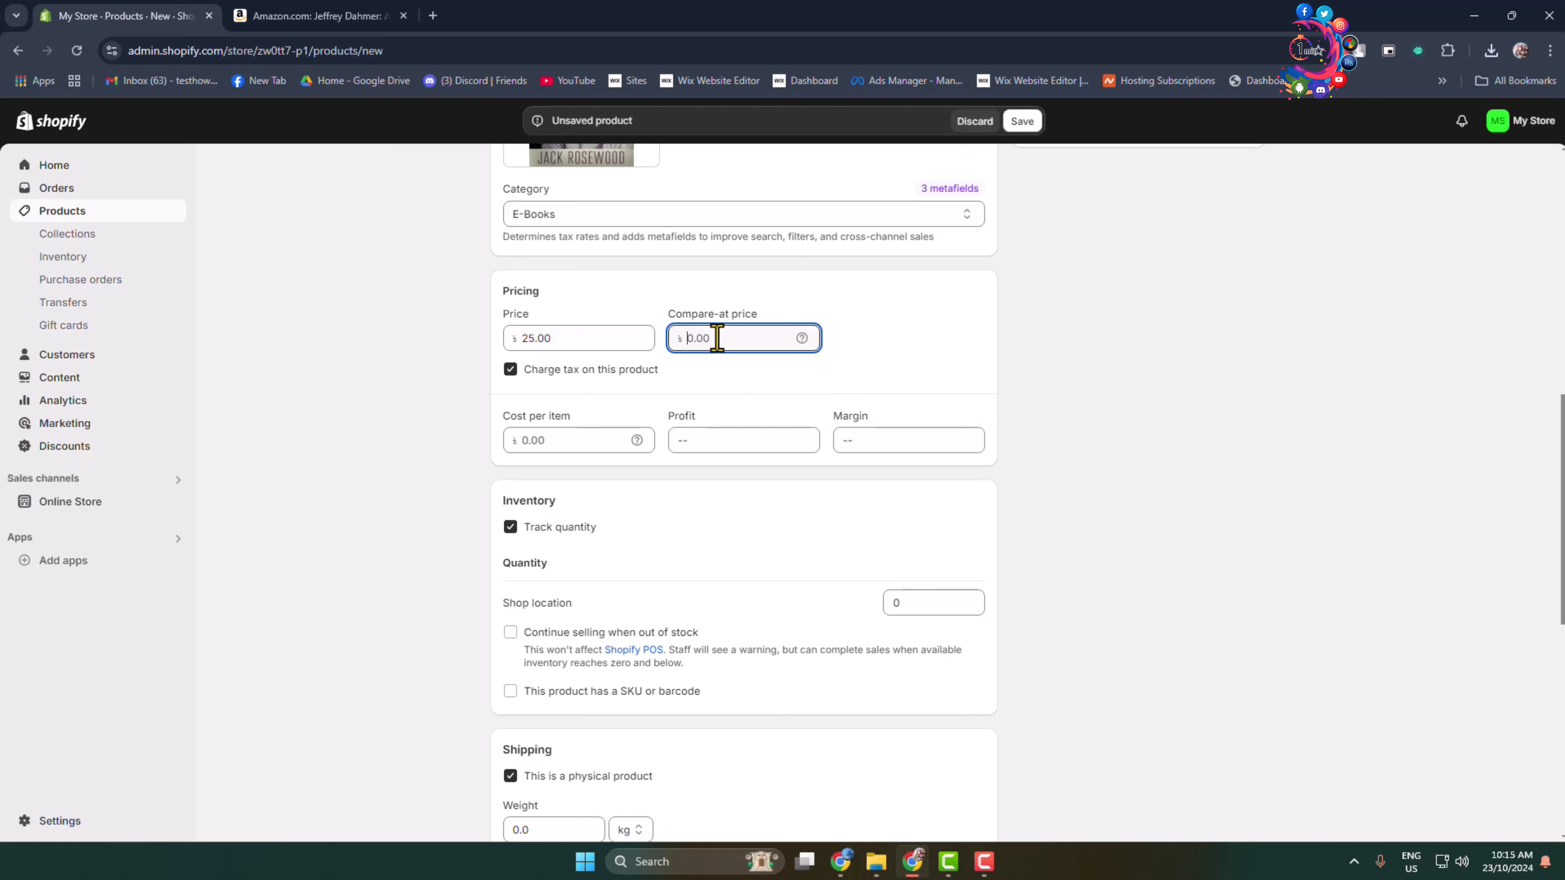
pyautogui.click(1011, 426)
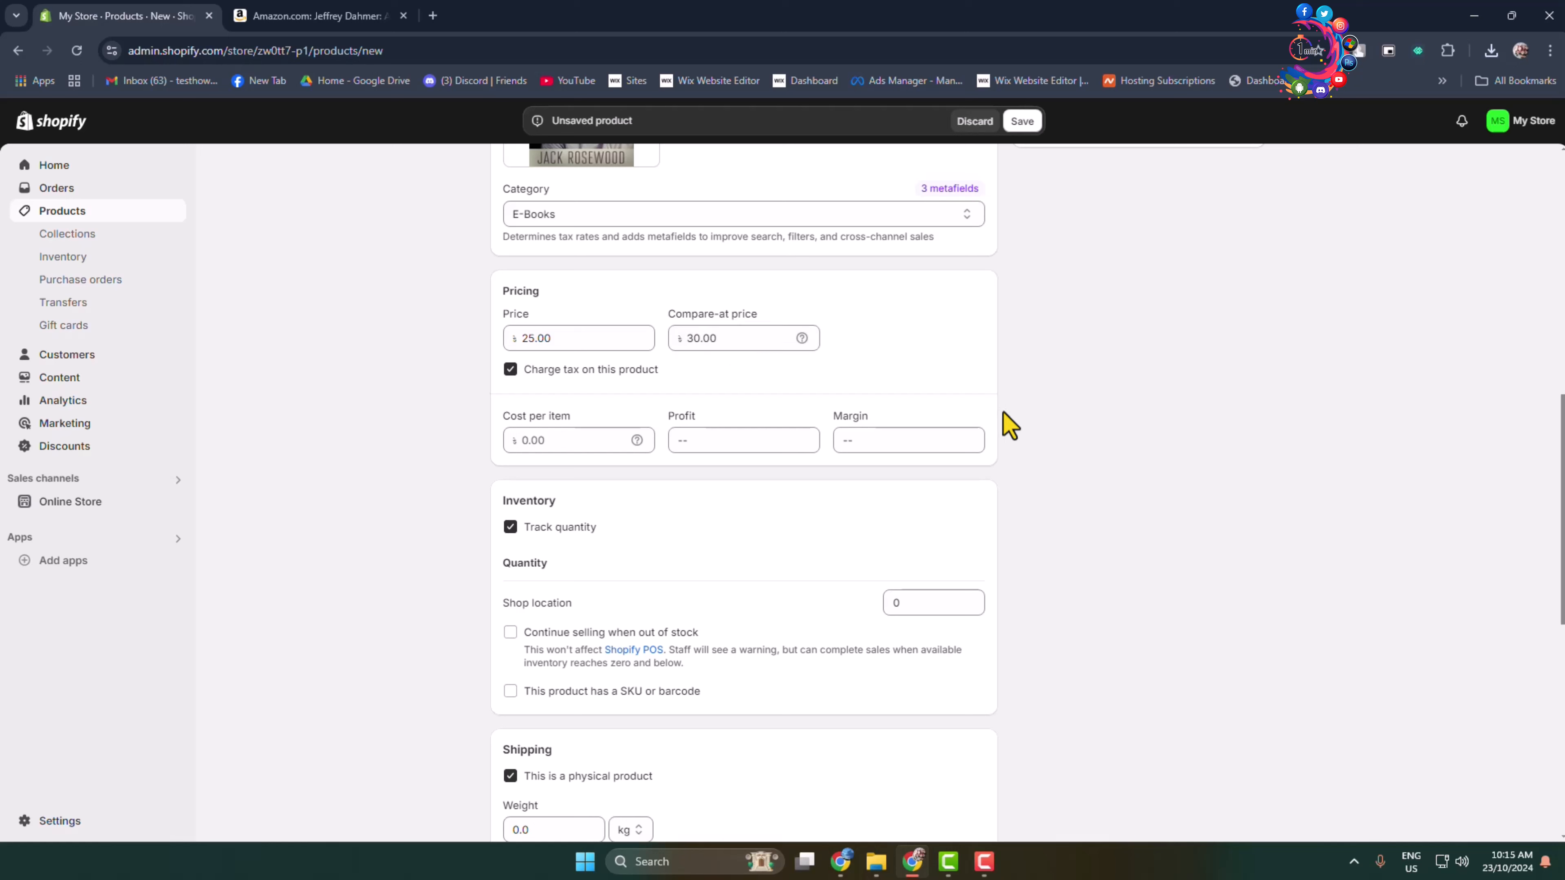
pyautogui.click(576, 443)
pyautogui.write('25')
pyautogui.click(1149, 491)
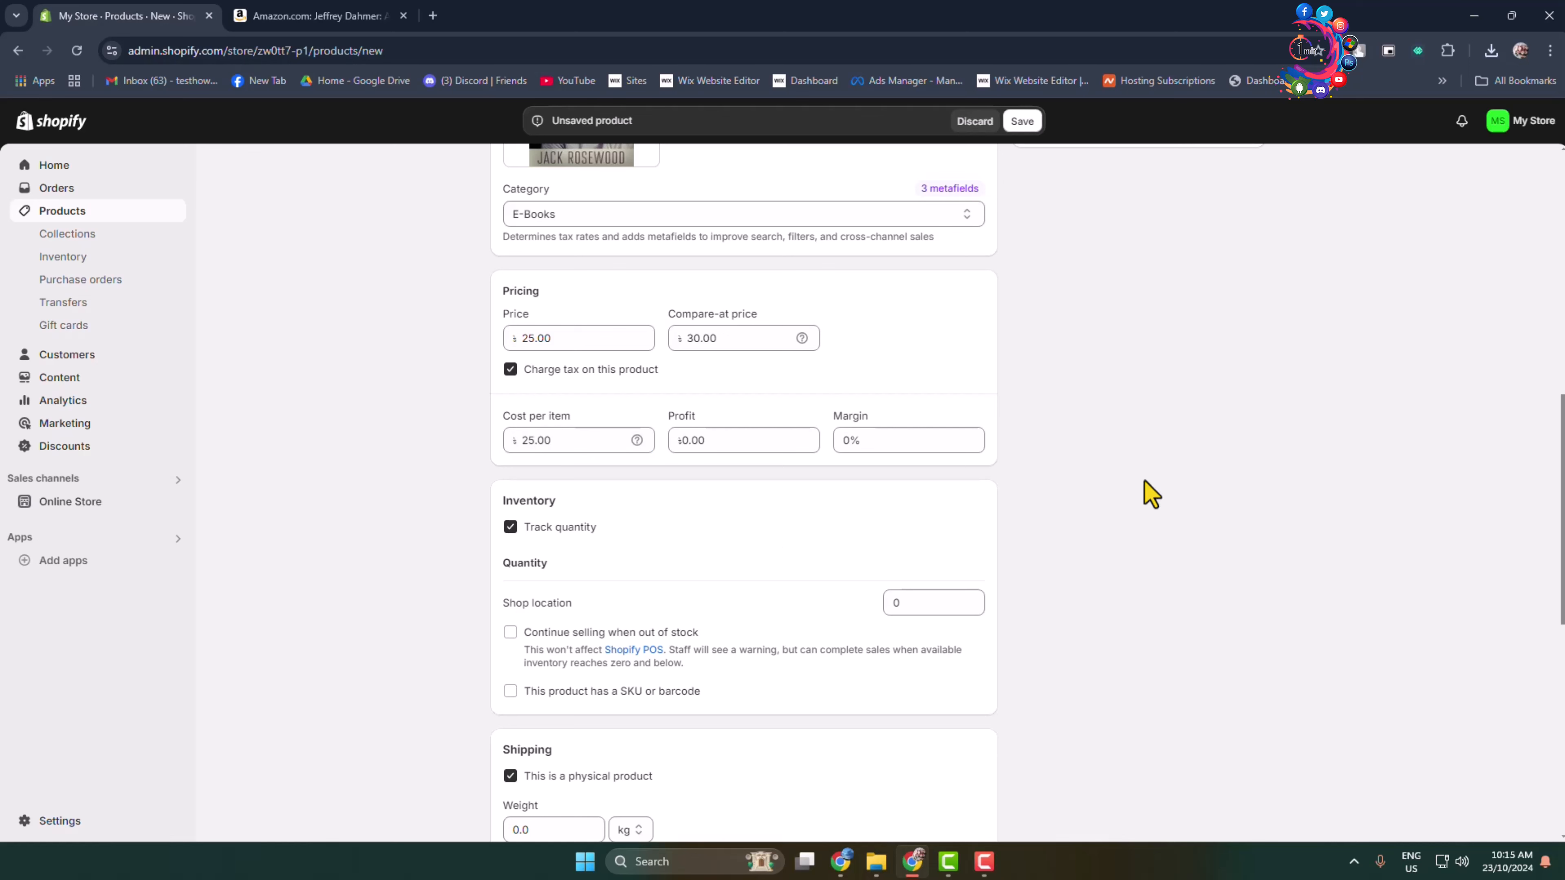
# Check the profit and margin calculated from the product's price and cost per item.
pyautogui.click(717, 436)
pyautogui.moveTo(727, 437); pyautogui.dragTo(674, 449)
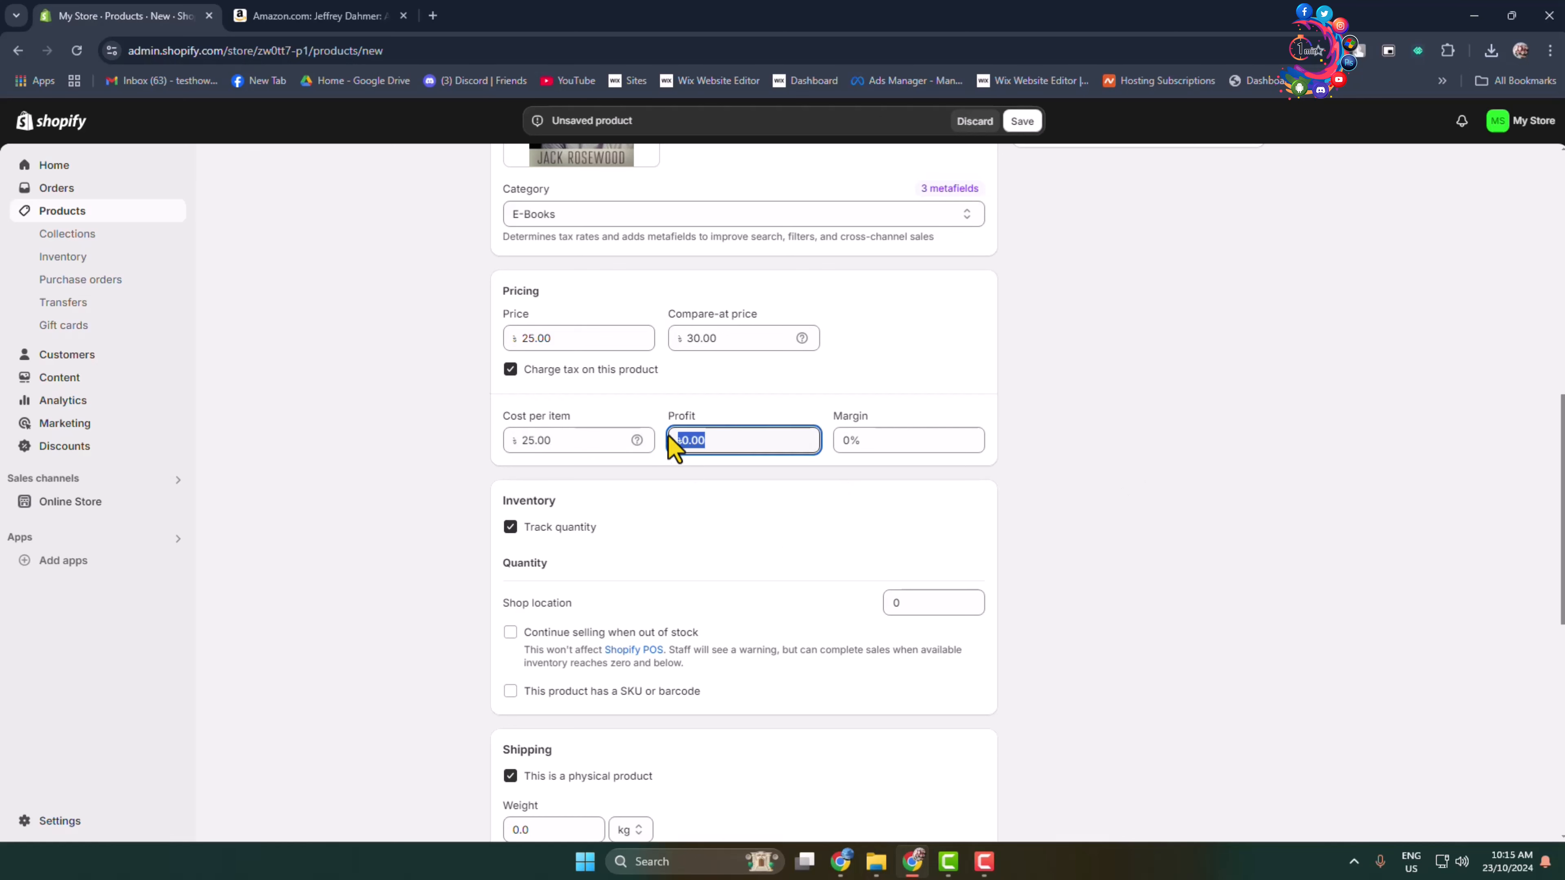
pyautogui.click(746, 442)
pyautogui.click(911, 444)
pyautogui.click(1154, 472)
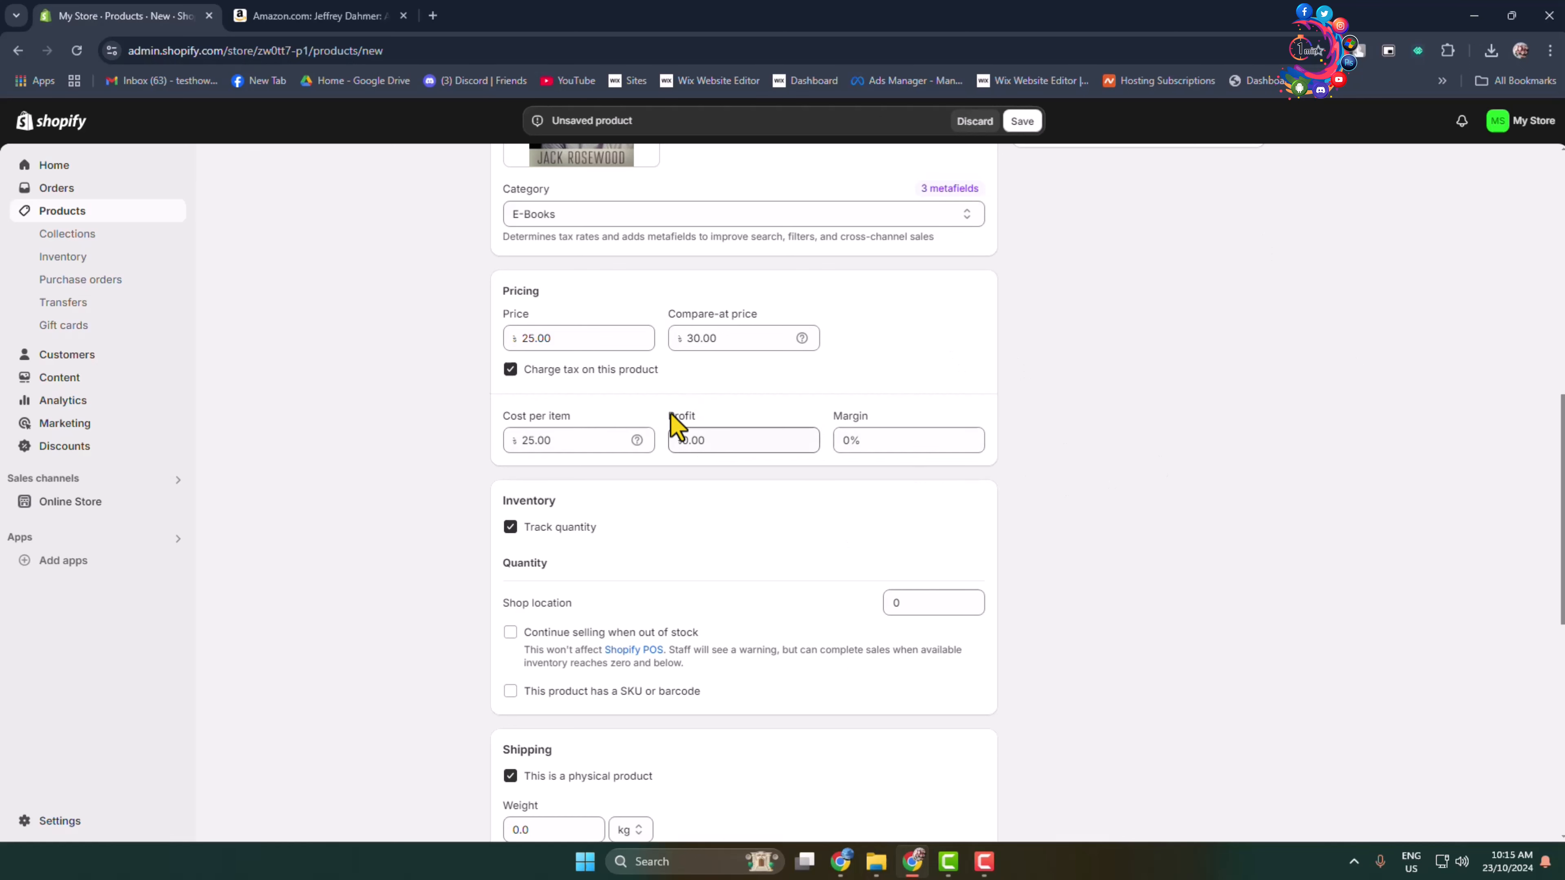
# Turn off quantity tracking for the product and unmark it as a physical product.
pyautogui.scroll(-2, 684, 429)
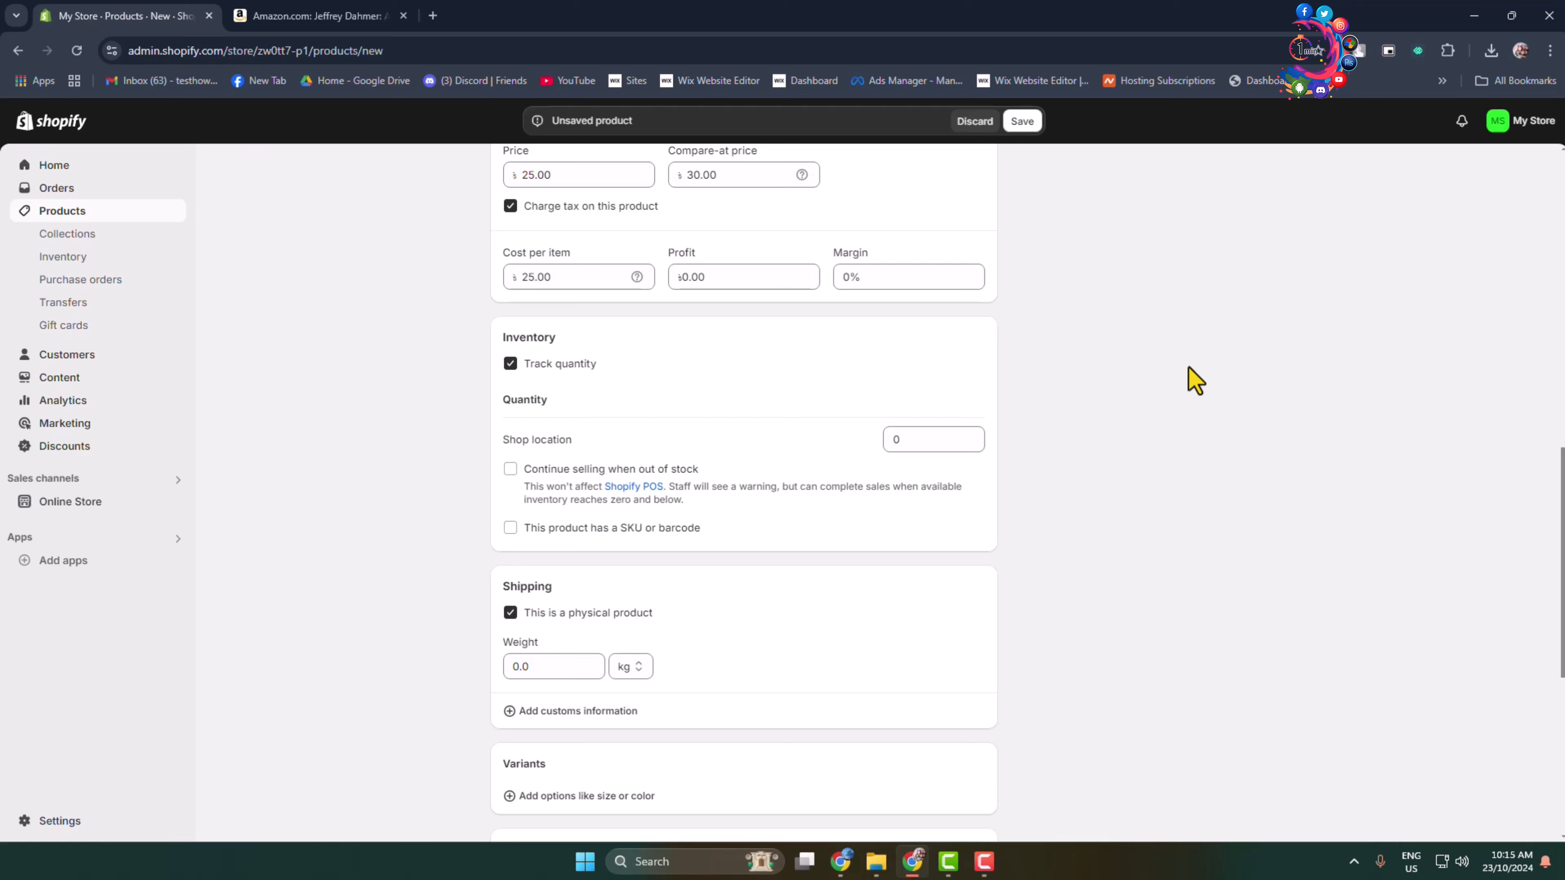
pyautogui.click(510, 365)
pyautogui.scroll(-1, 1236, 500)
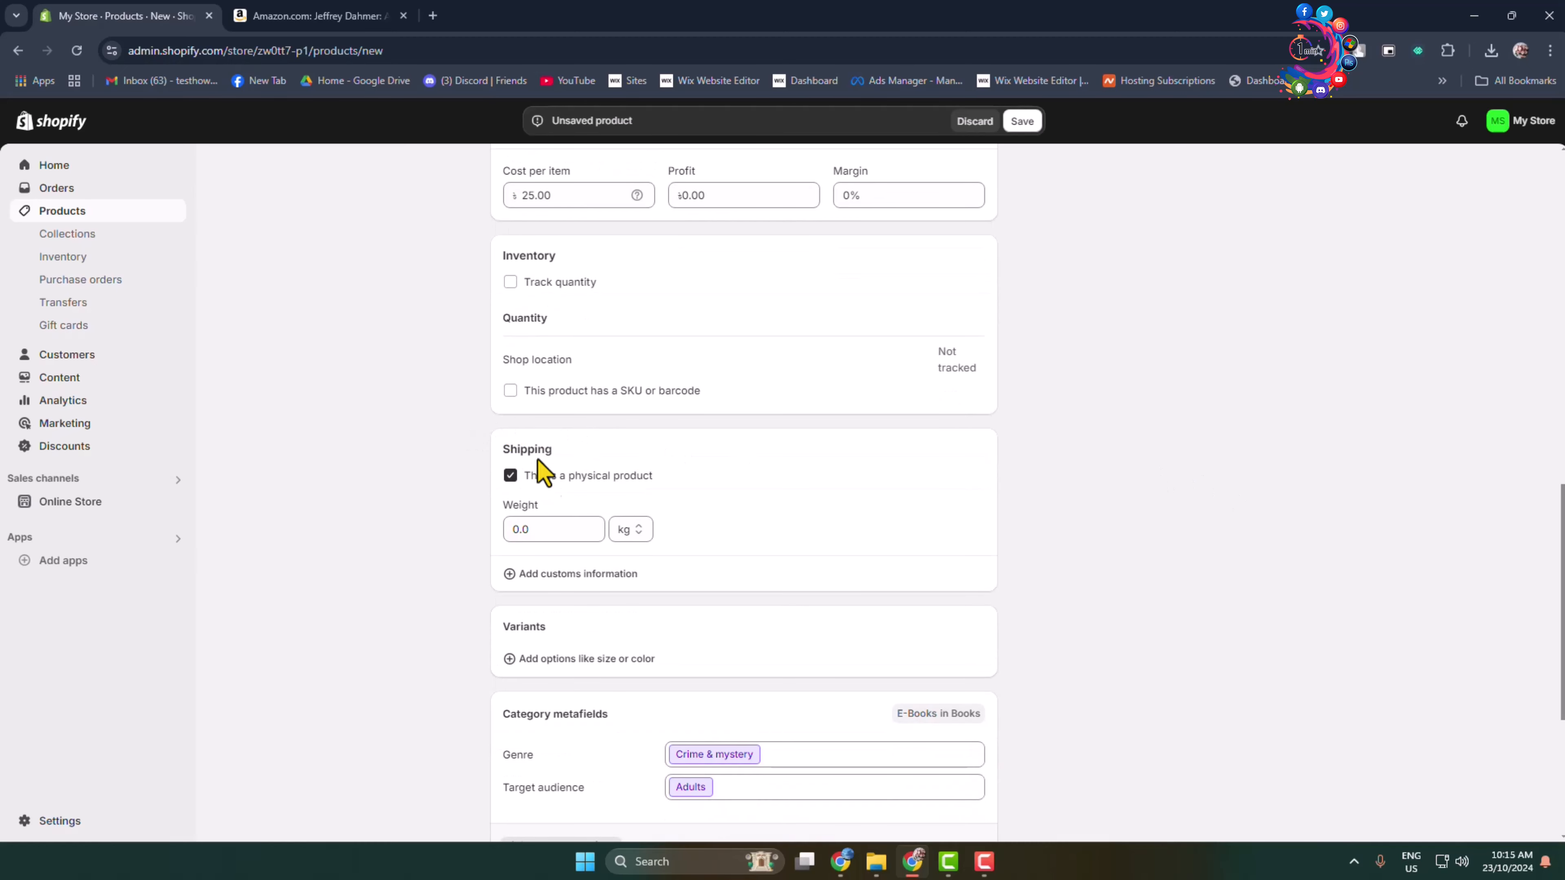
pyautogui.scroll(-1, 952, 655)
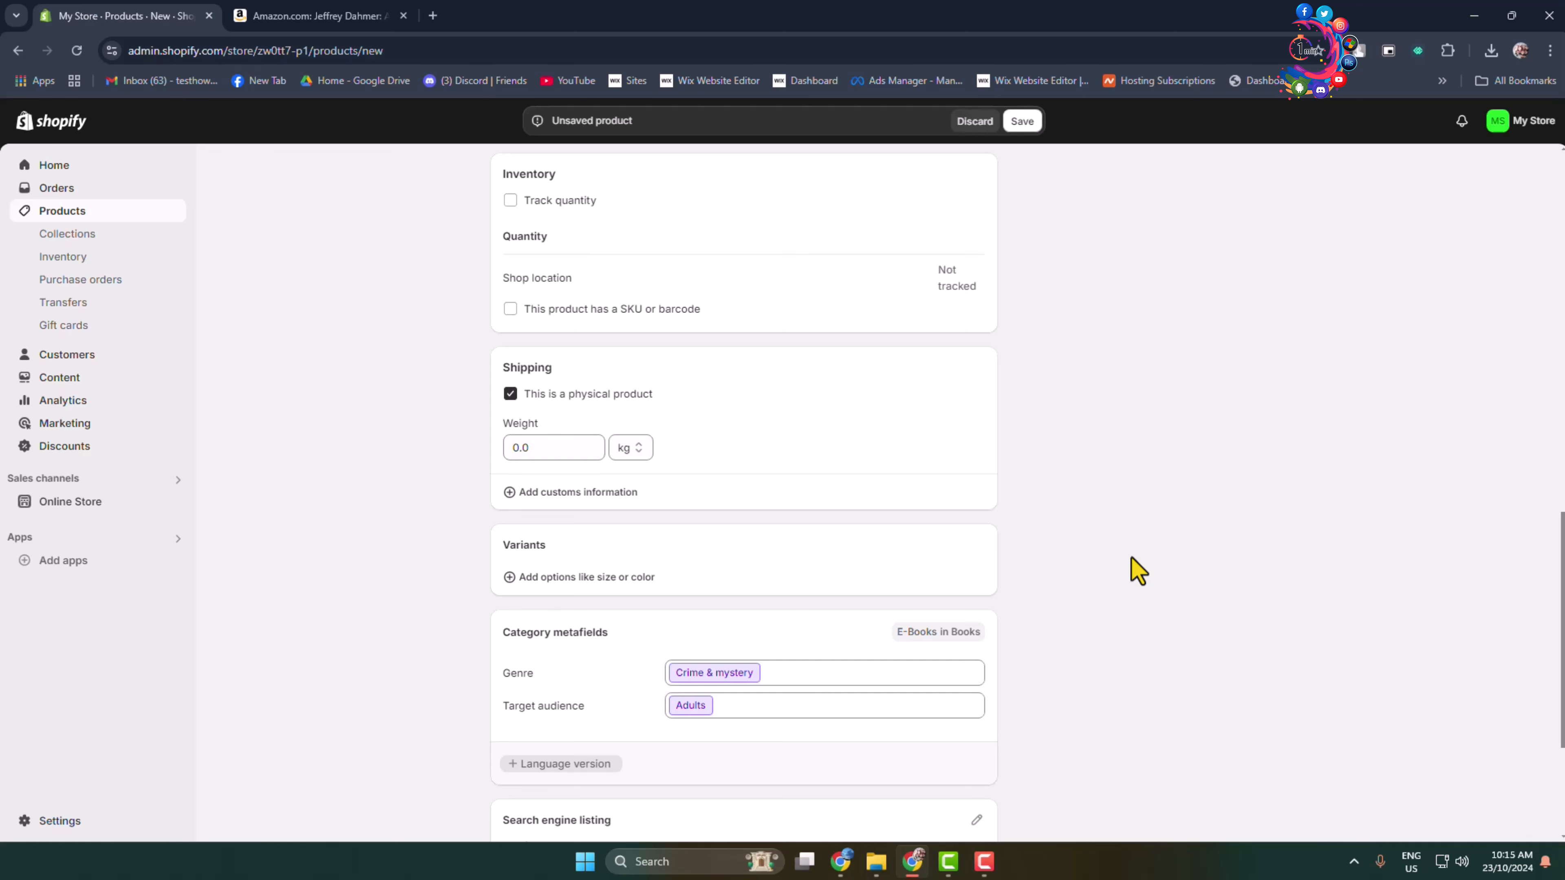
pyautogui.scroll(2, 968, 429)
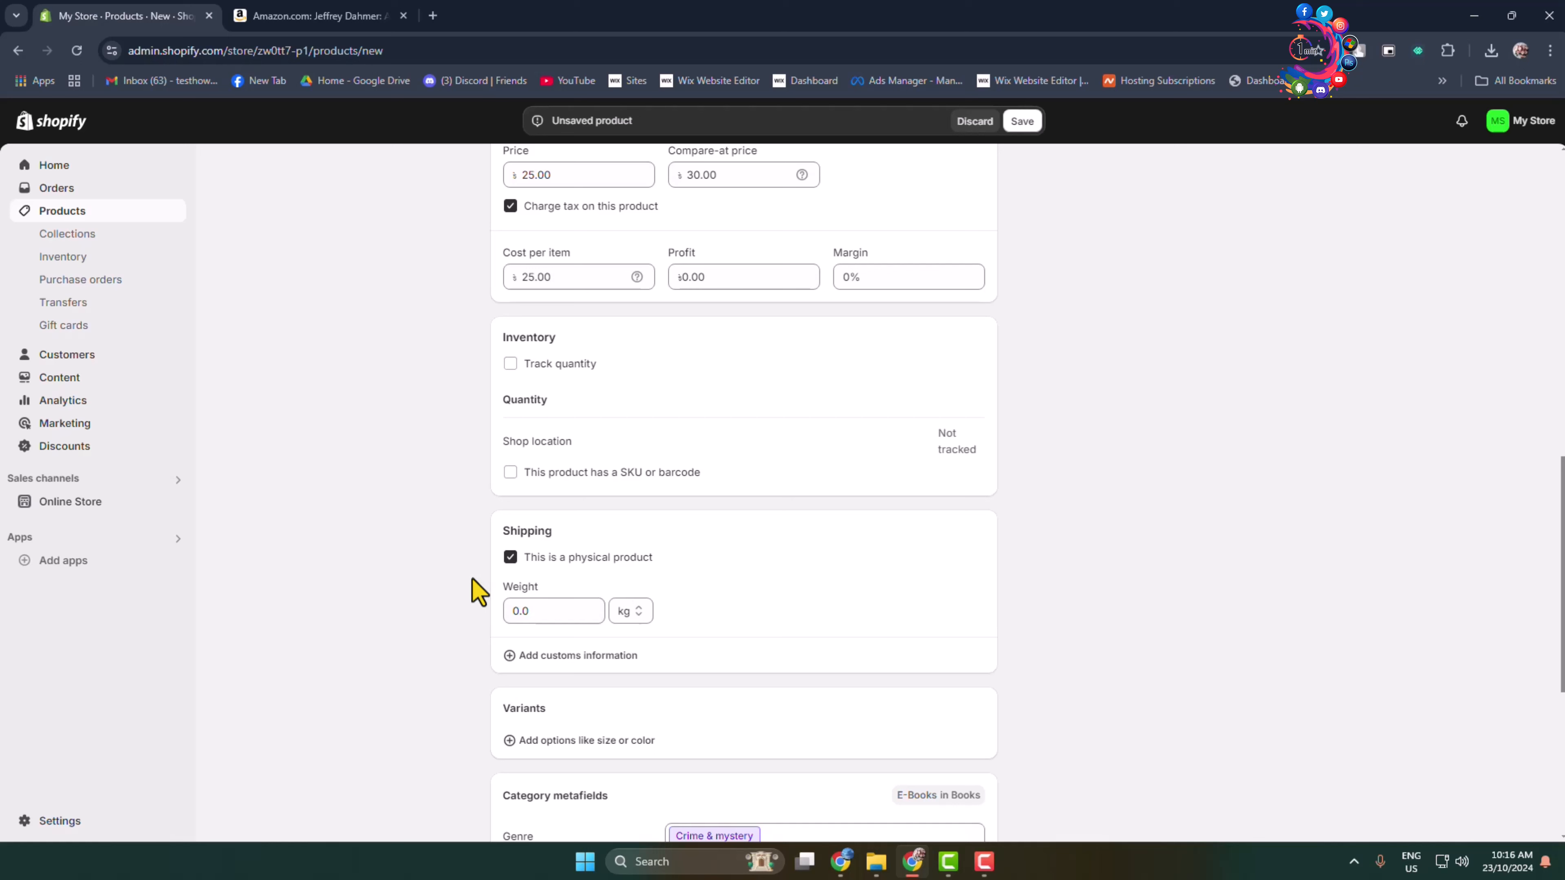
pyautogui.click(510, 558)
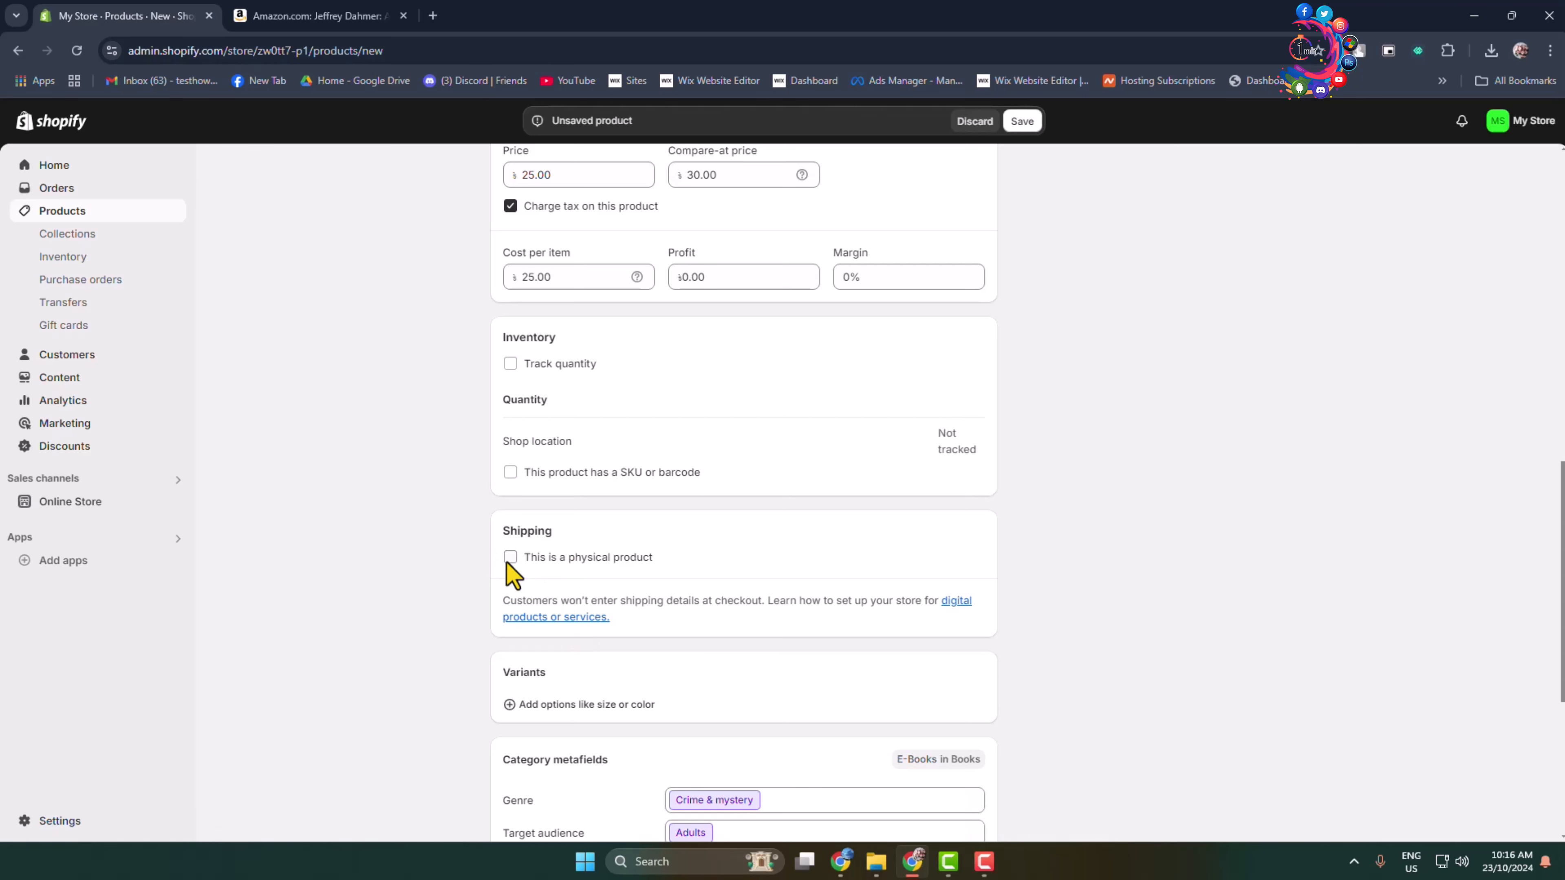
# Review the product's search engine listing preview, including its title, description and price.
pyautogui.scroll(-5, 509, 578)
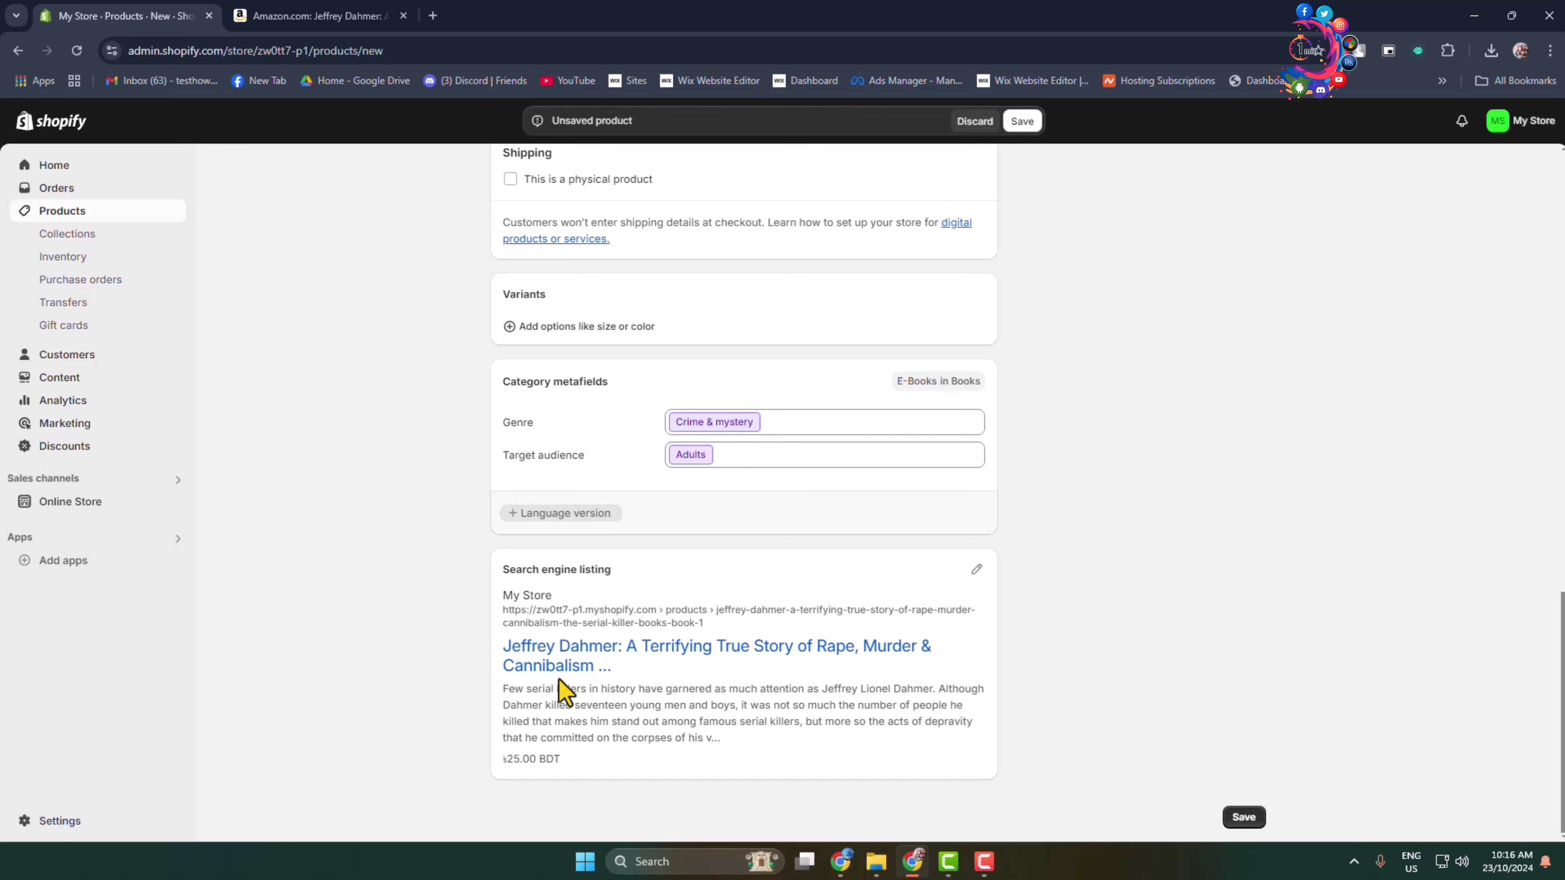
pyautogui.moveTo(577, 760); pyautogui.dragTo(498, 591)
pyautogui.click(435, 601)
# Set the product type to ebook in the product organization details.
pyautogui.scroll(15, 1482, 648)
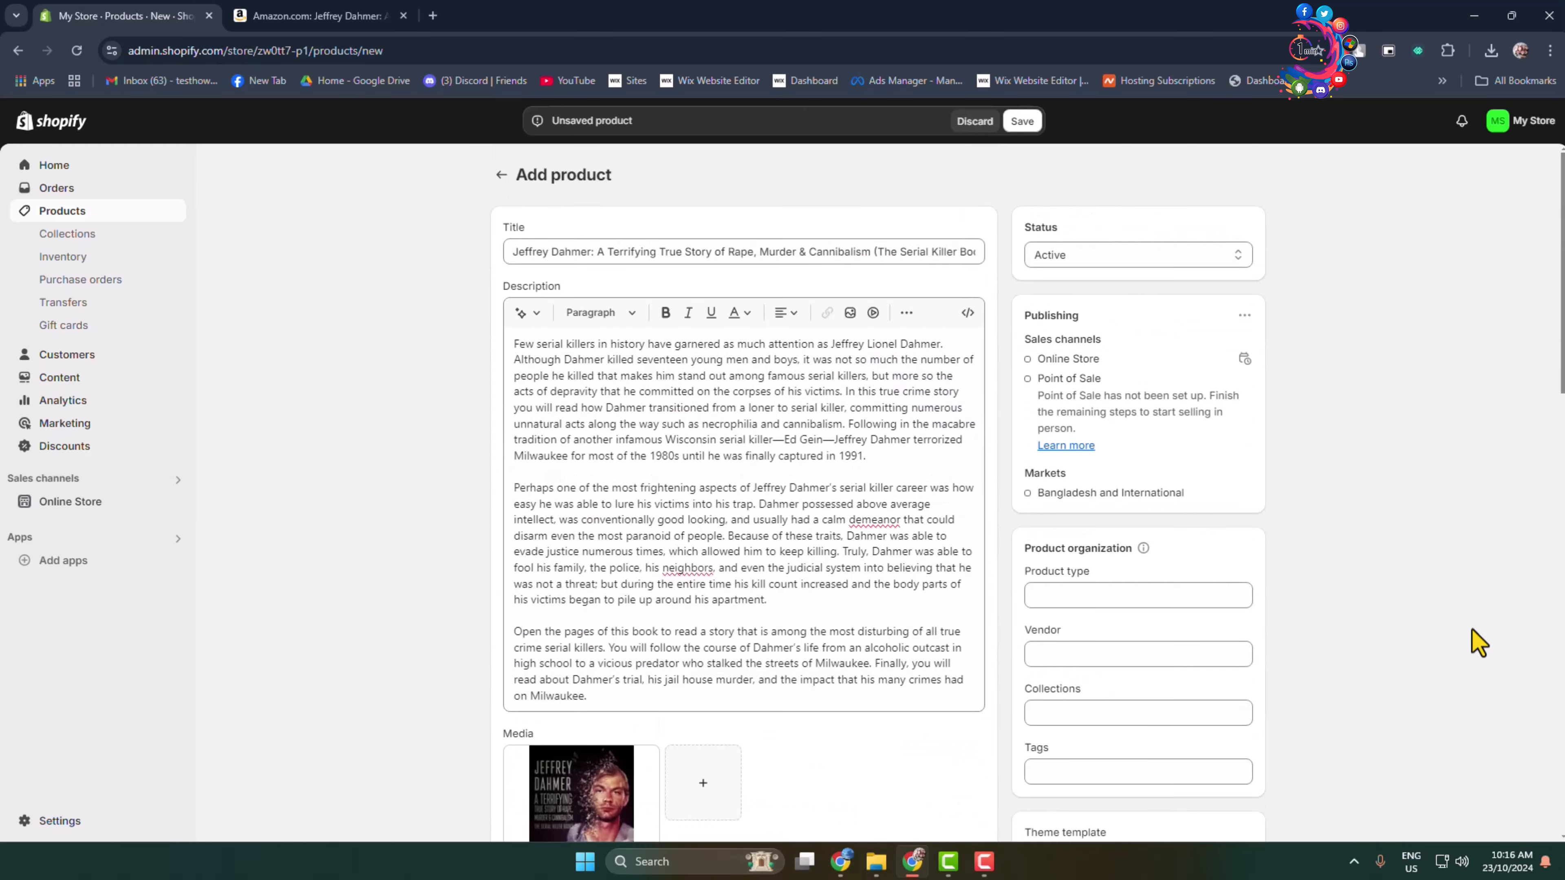
pyautogui.scroll(-4, 1467, 616)
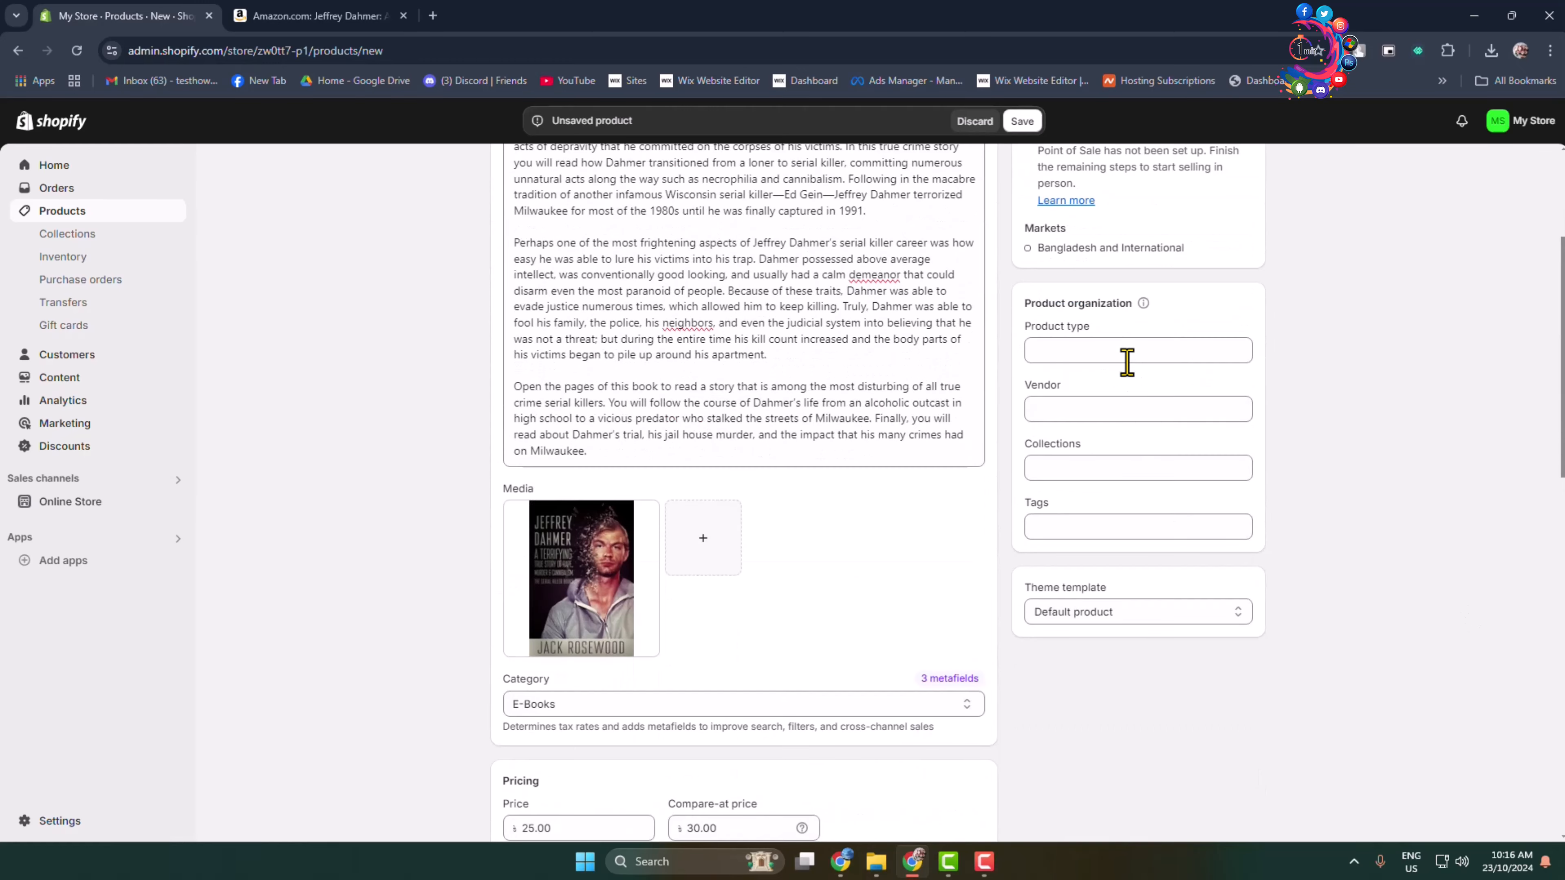
pyautogui.click(1129, 350)
pyautogui.click(1051, 389)
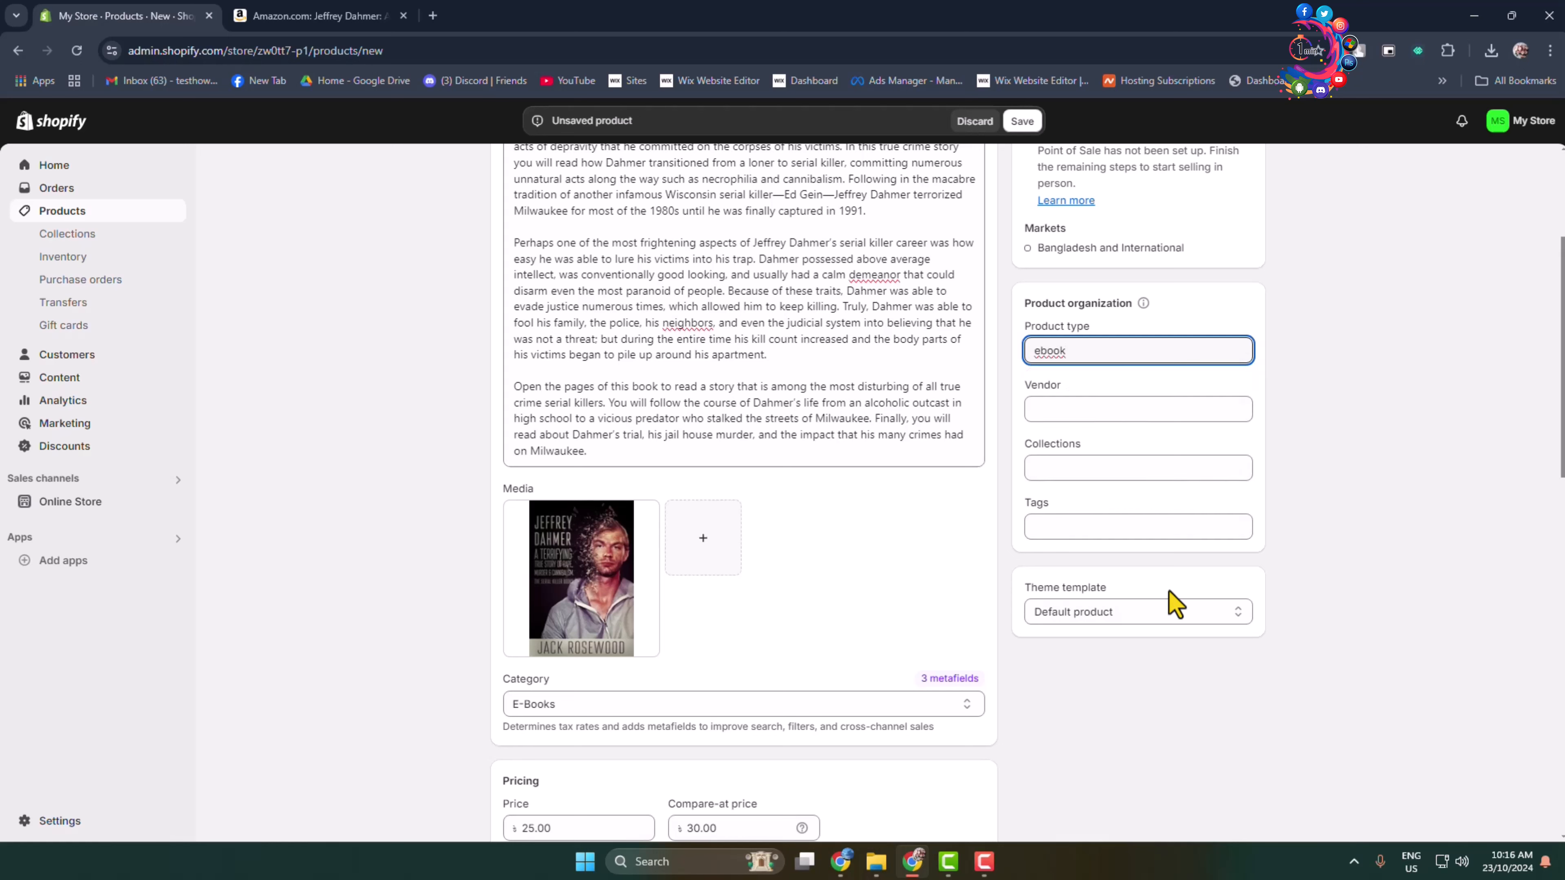
# Choose Active as the product's status and save the new product.
pyautogui.scroll(4, 1164, 610)
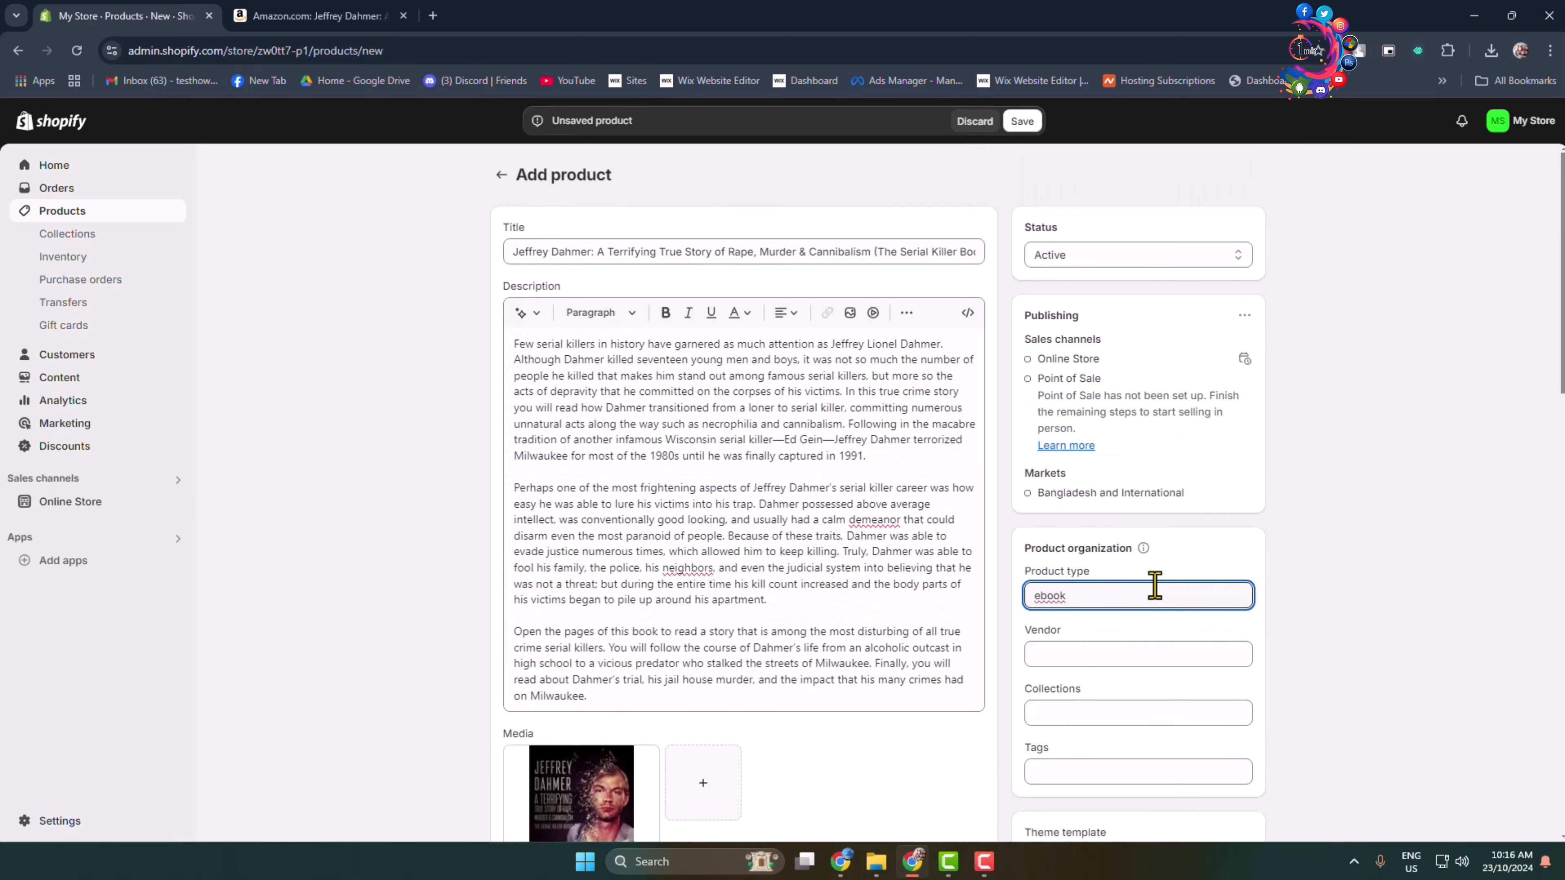
pyautogui.click(1080, 258)
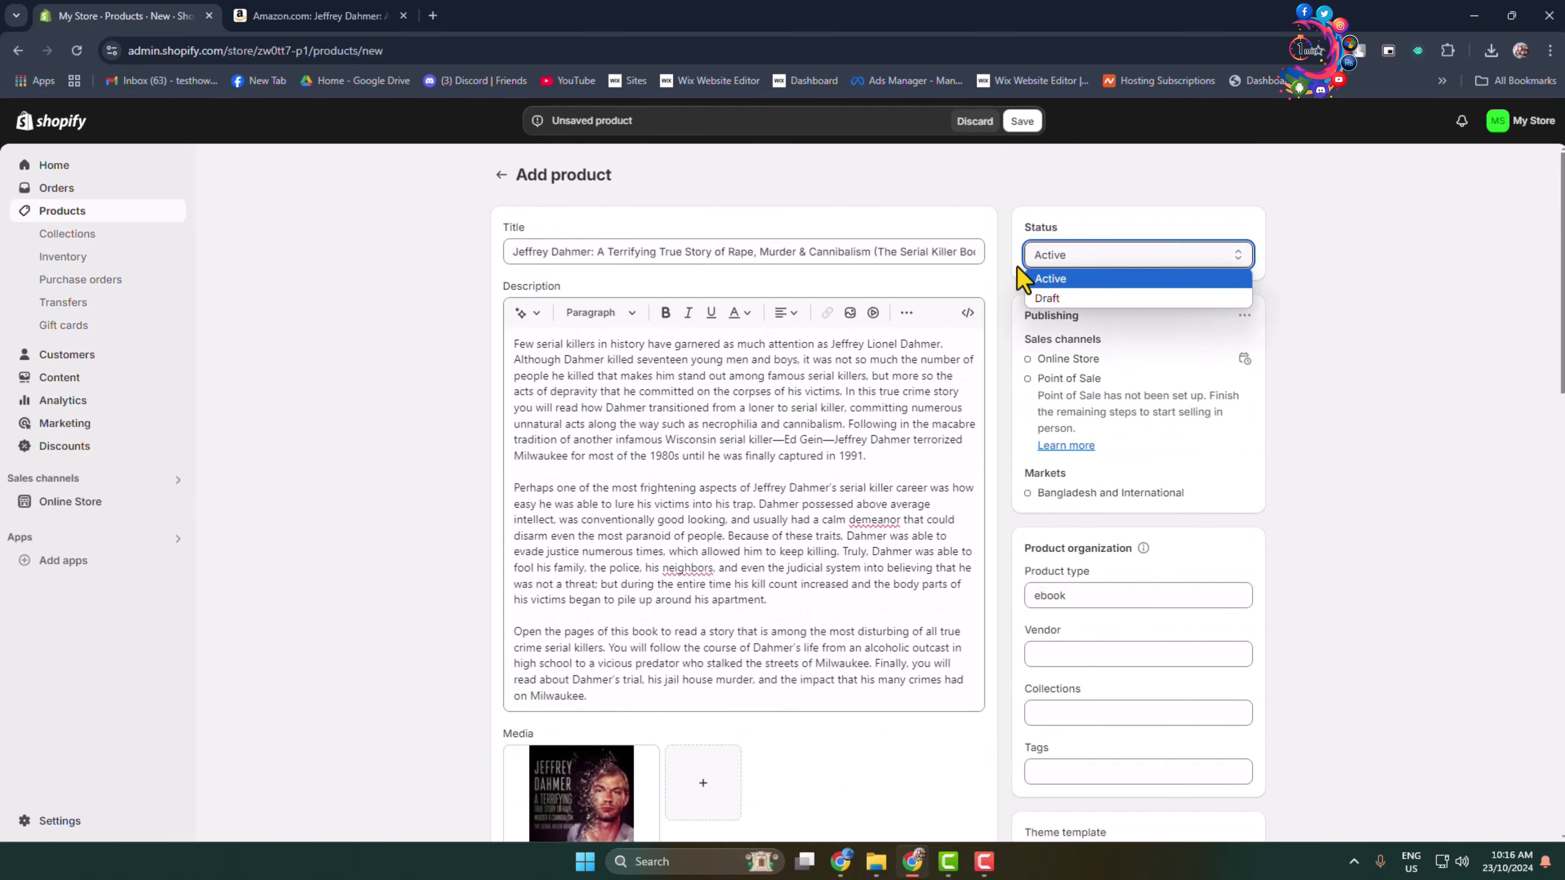
pyautogui.click(1060, 274)
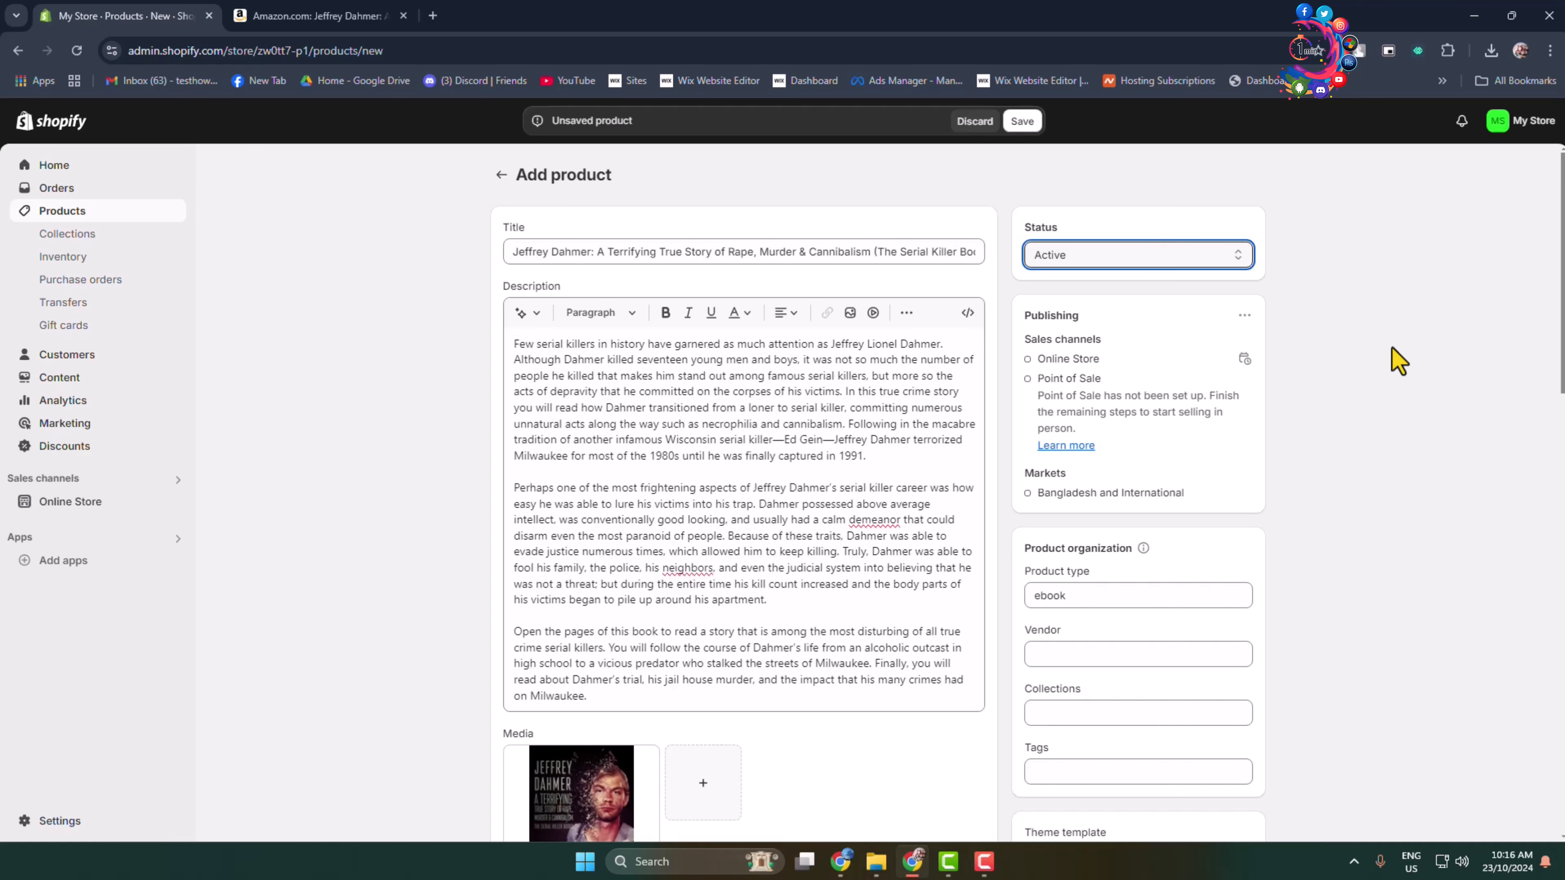
pyautogui.click(1022, 122)
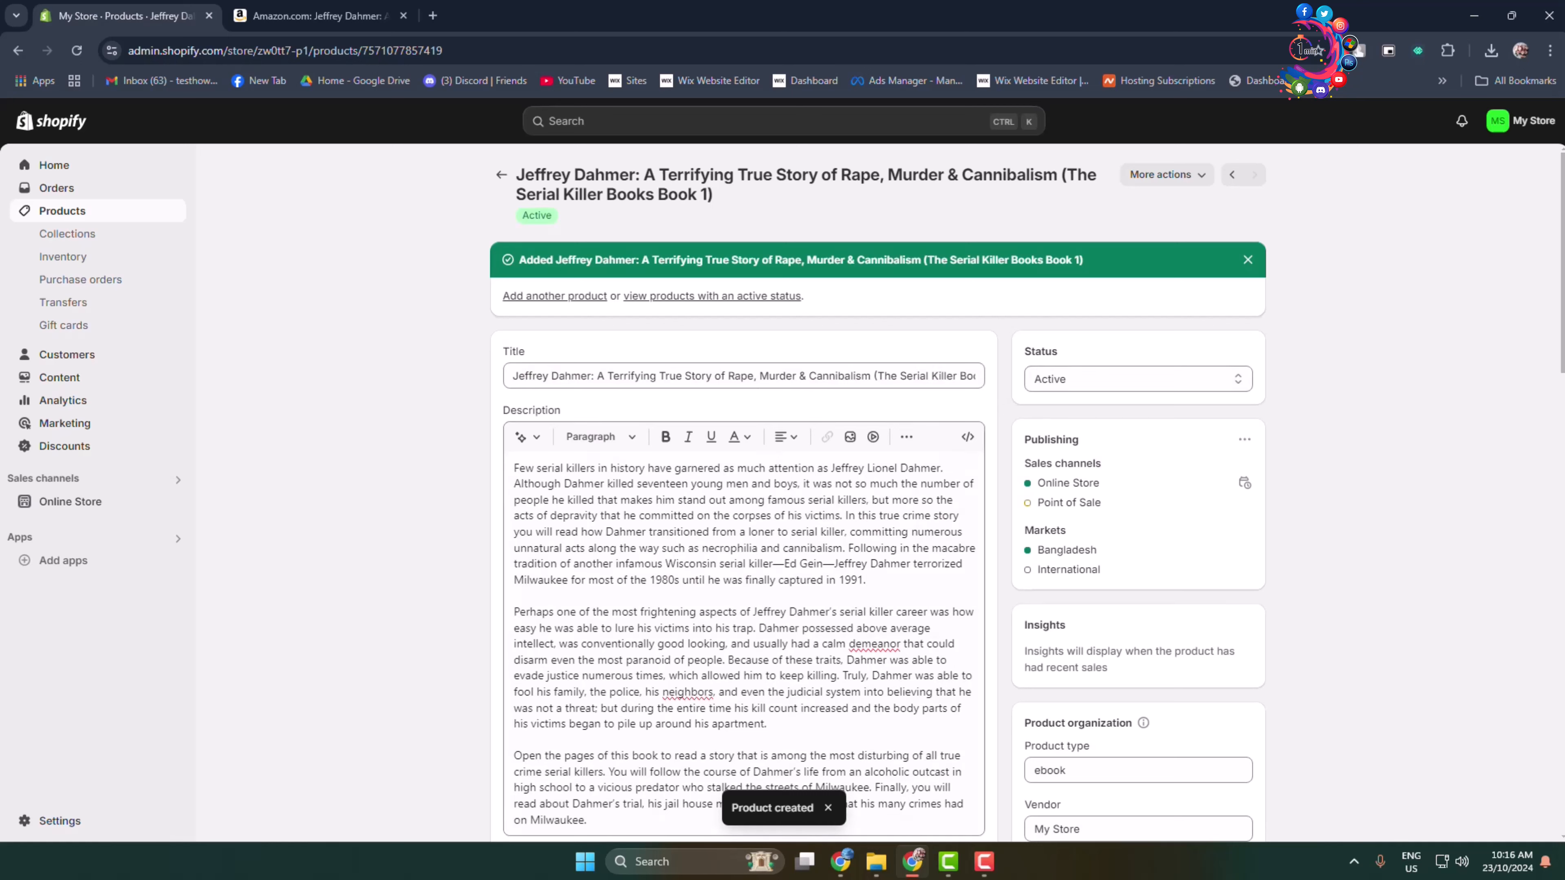
# Add Booklets-PDF1.pdf from within the Documents folder on New Volume (F:) as the product's digital file and save the change.
pyautogui.click(1168, 176)
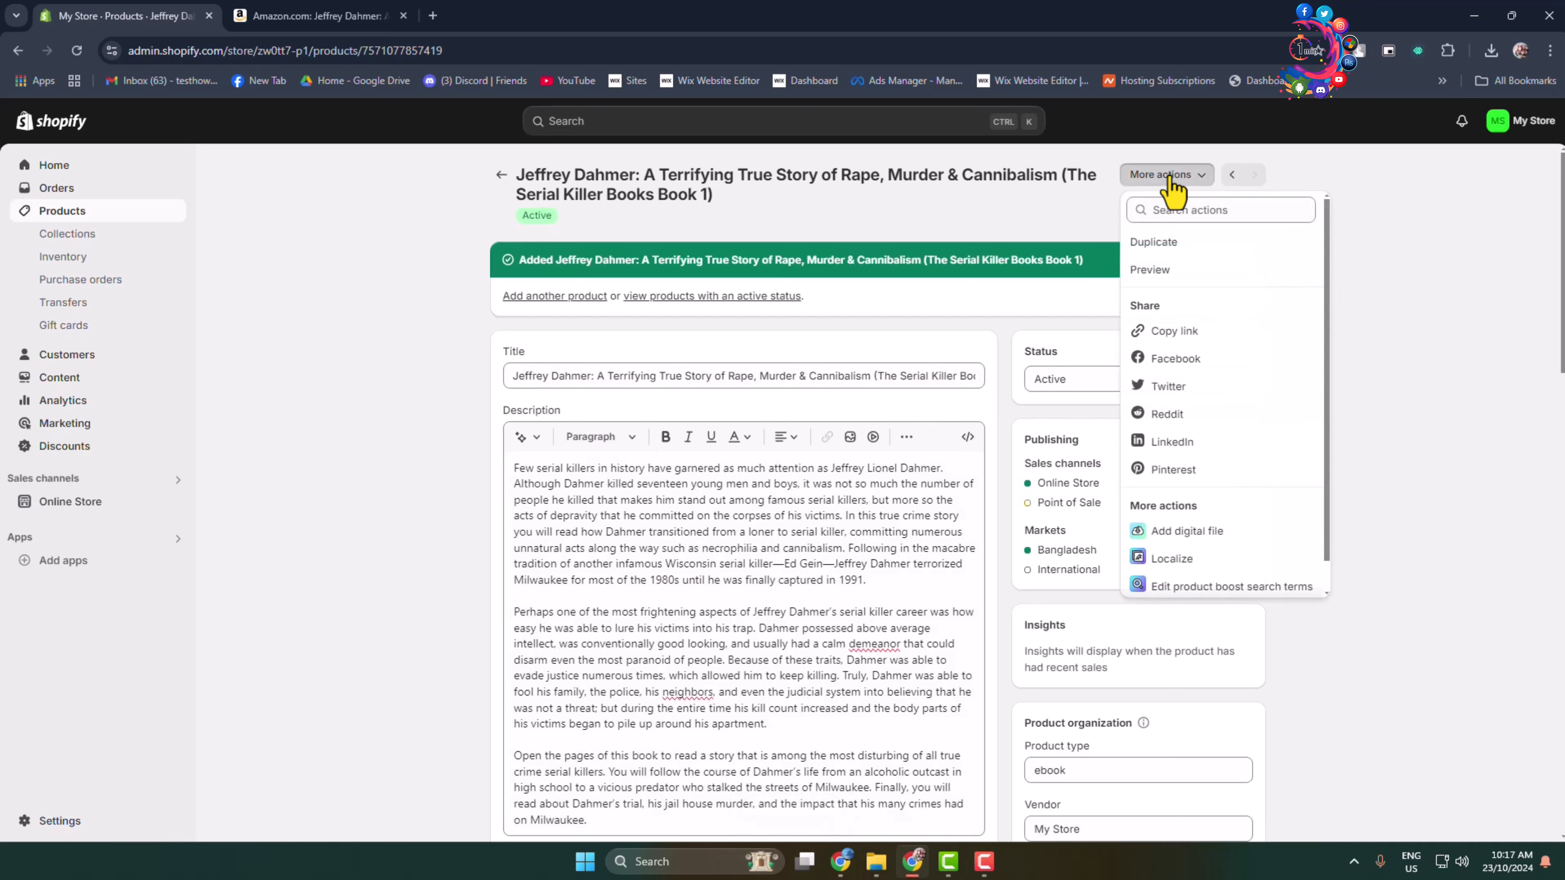
pyautogui.click(1193, 543)
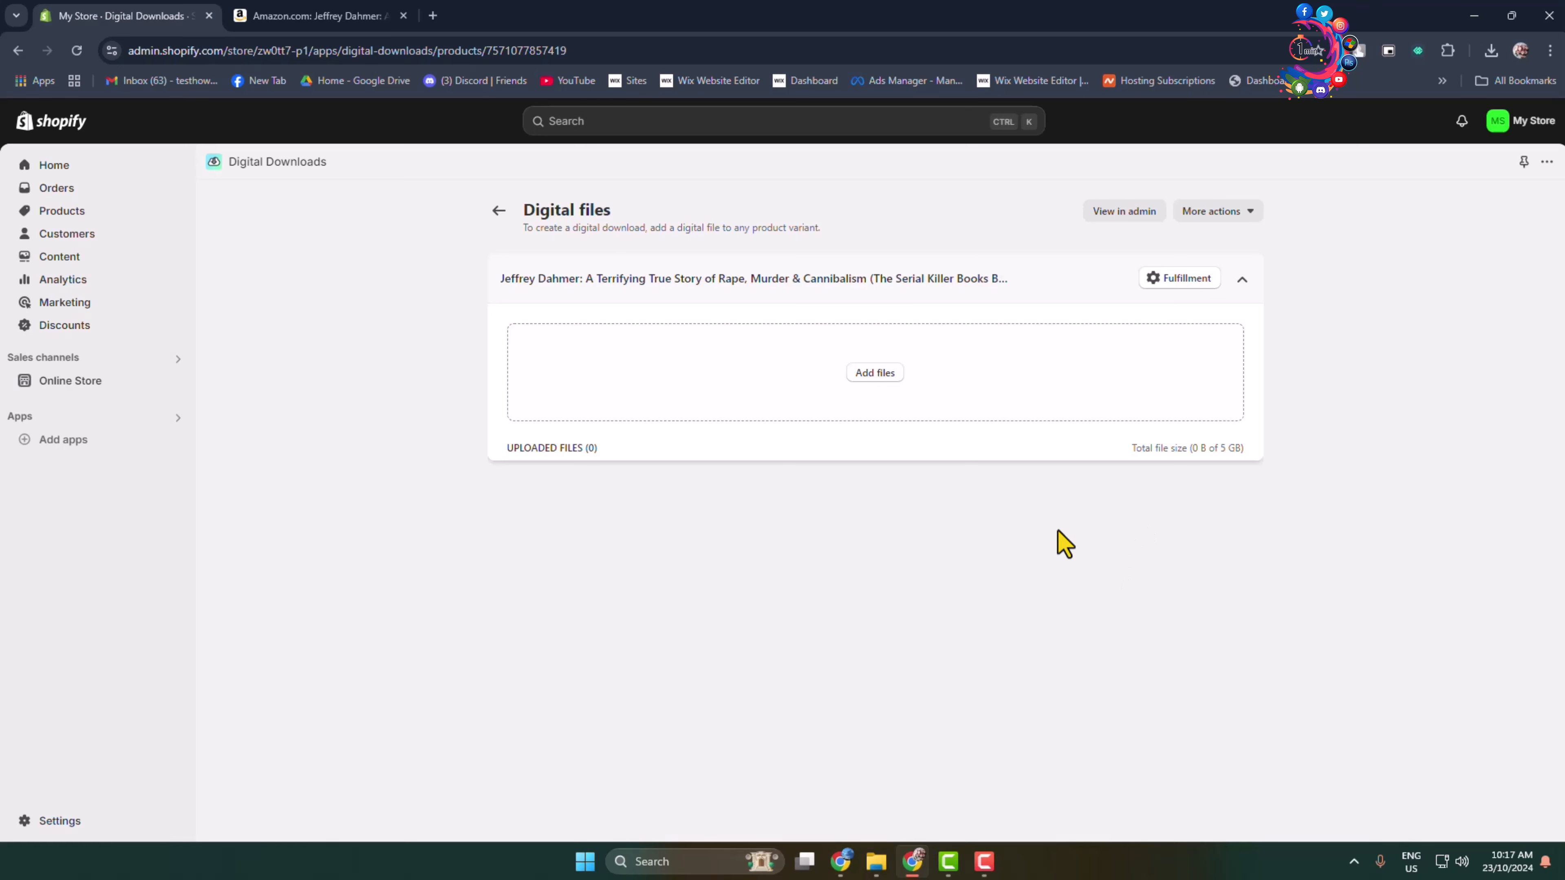
pyautogui.click(871, 374)
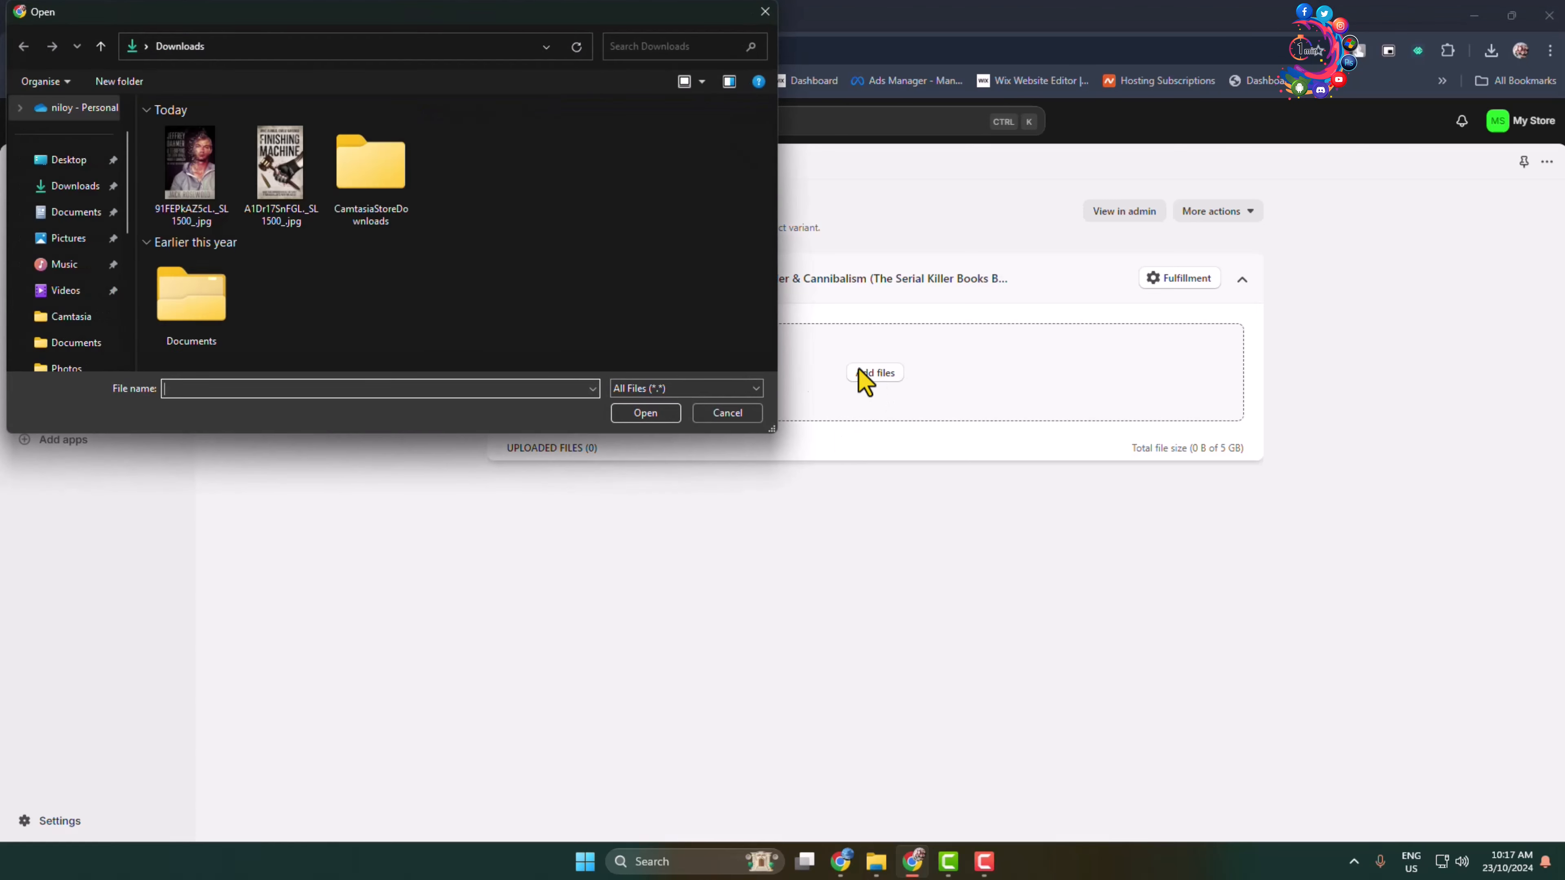
pyautogui.scroll(-5, 100, 321)
pyautogui.click(92, 291)
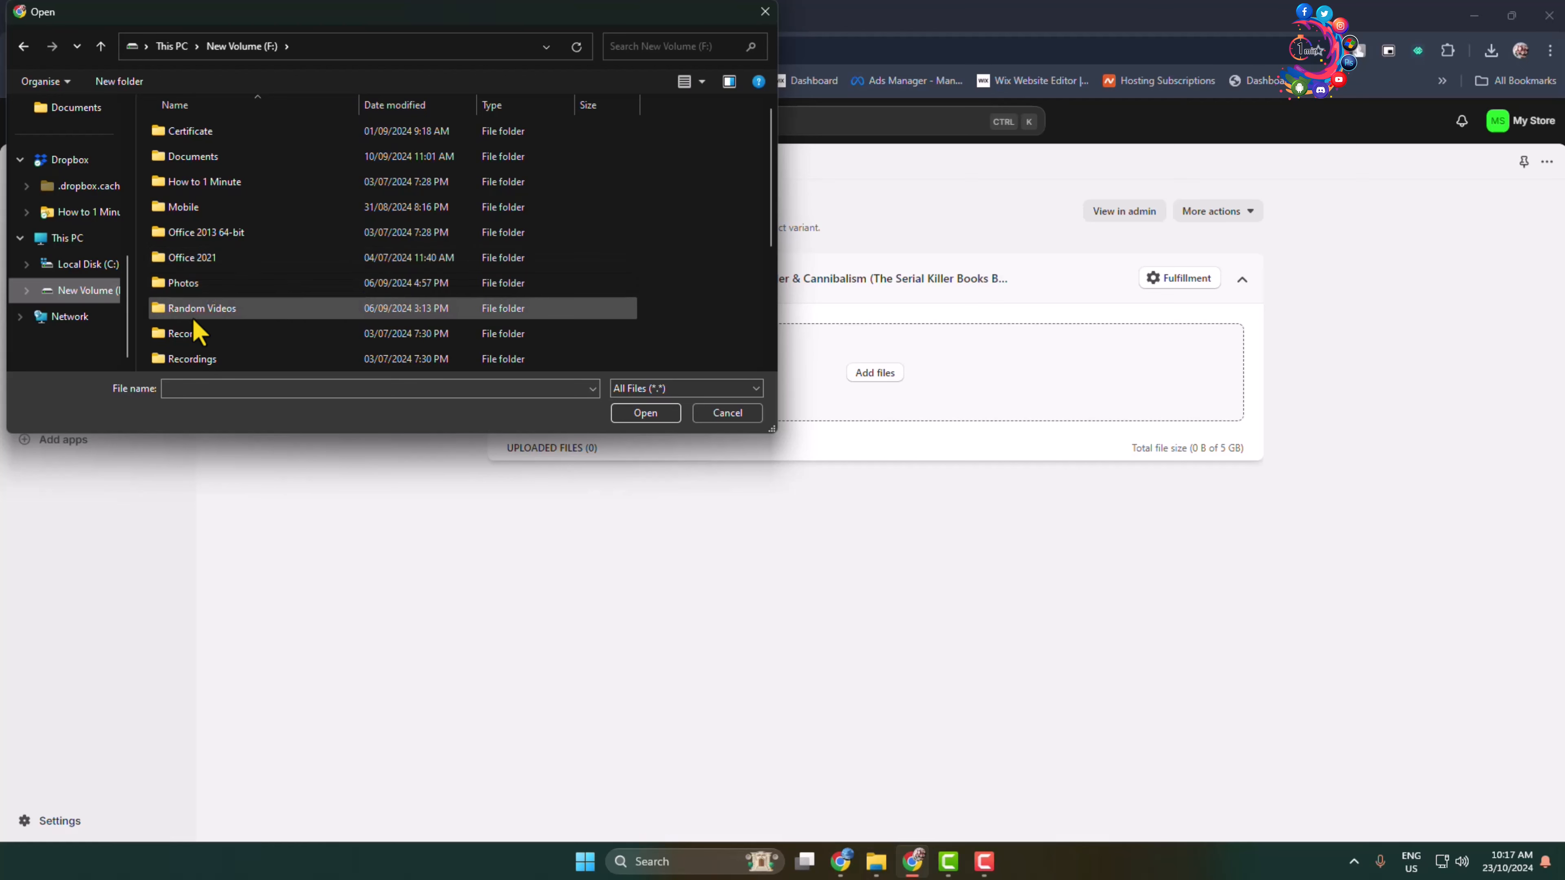
pyautogui.doubleClick(212, 159)
pyautogui.doubleClick(203, 207)
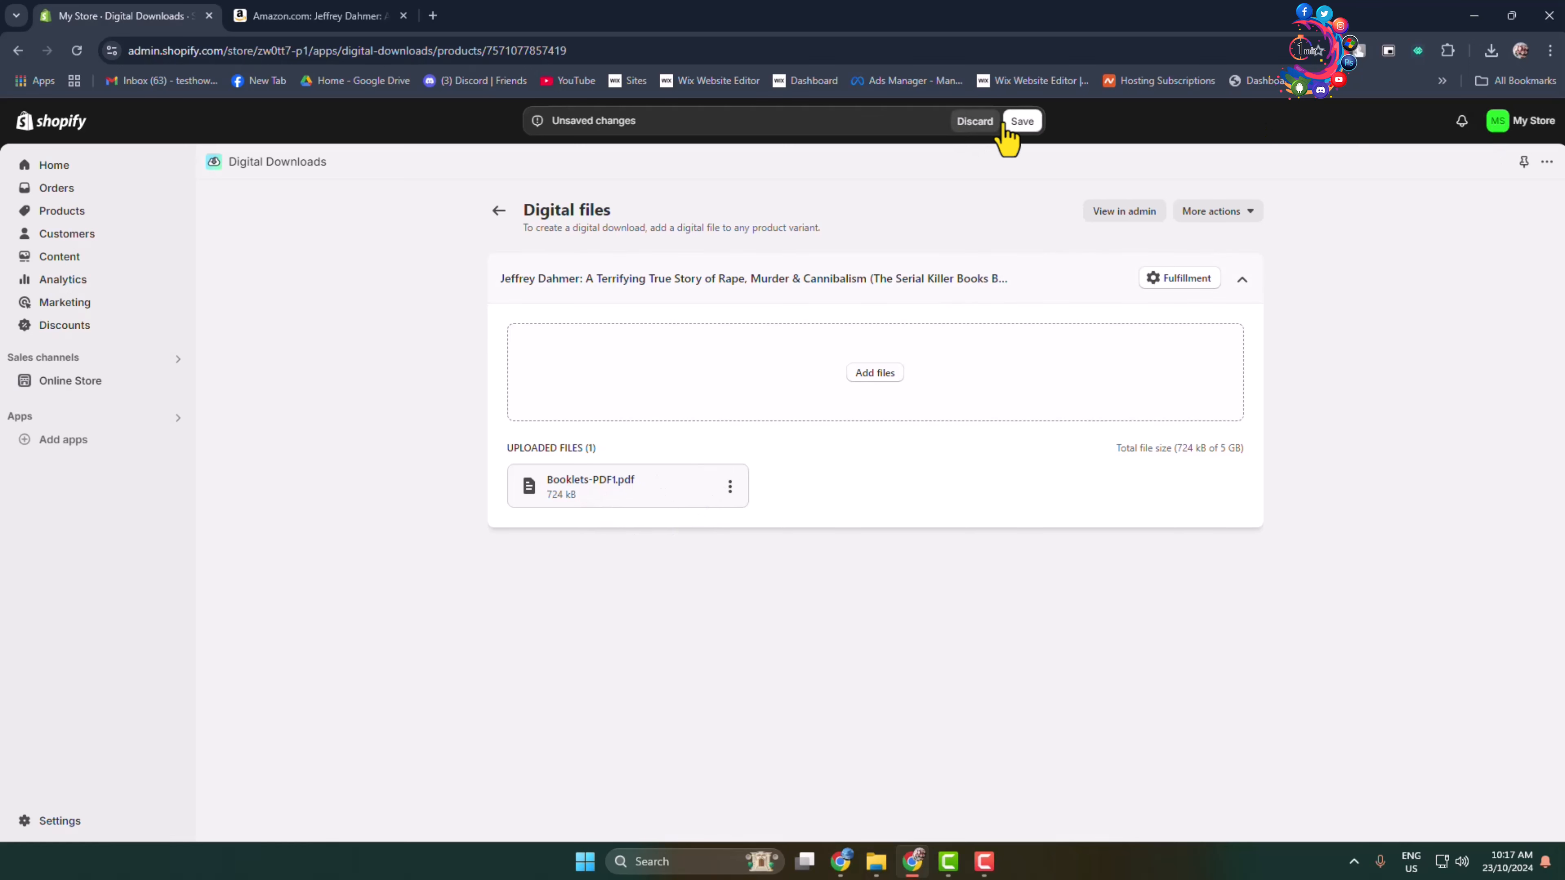
pyautogui.click(1023, 122)
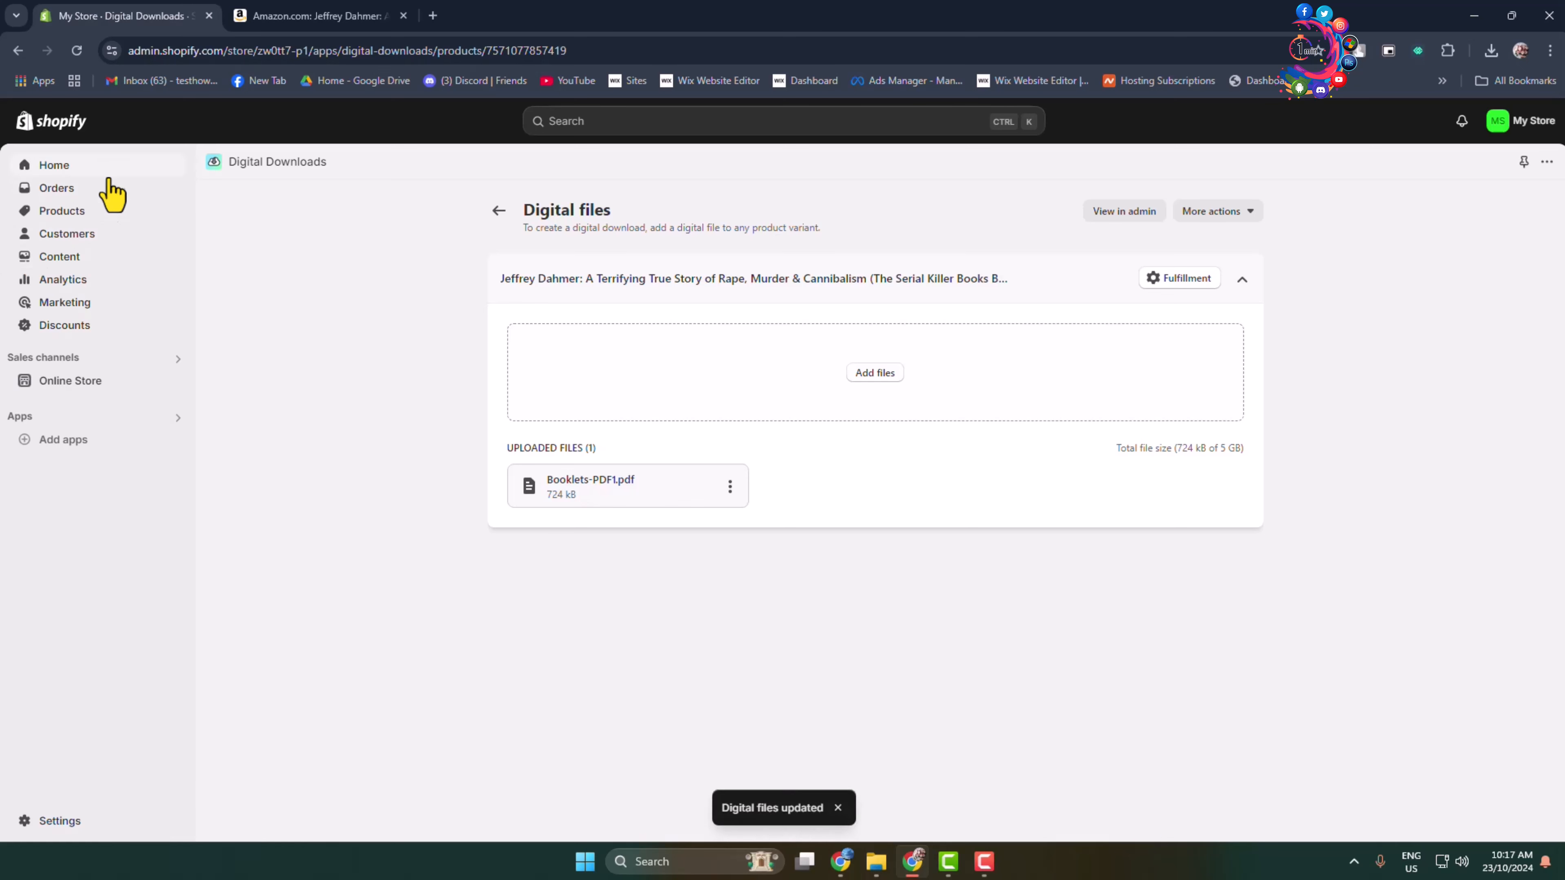
# Preview the Jeffrey Dahmer e-book on the online store from the product list and review its title, cover, price and description.
pyautogui.click(62, 213)
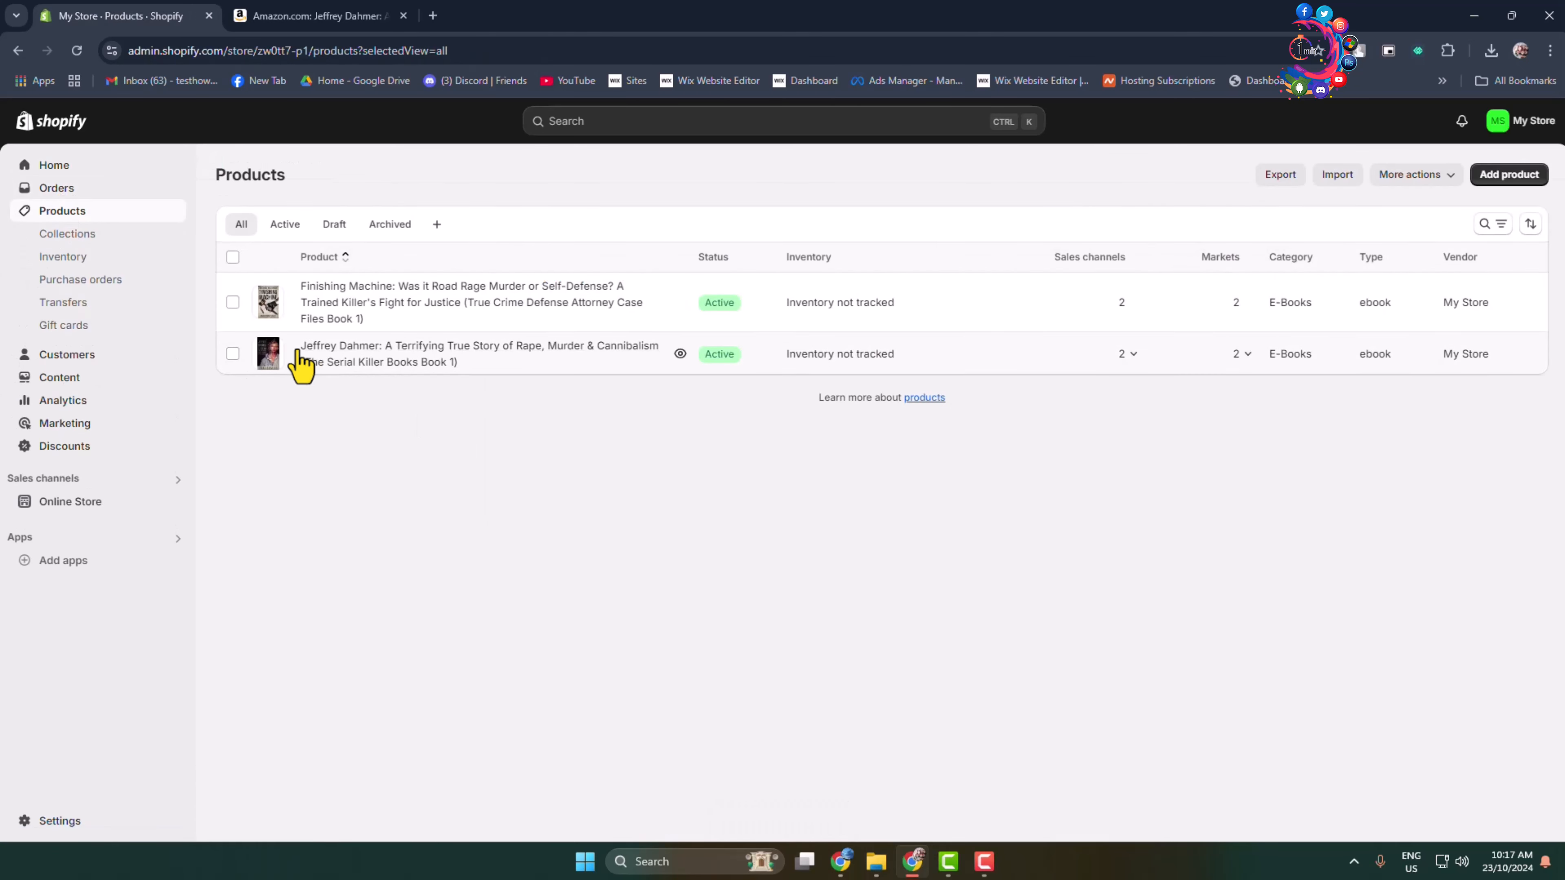
pyautogui.click(680, 355)
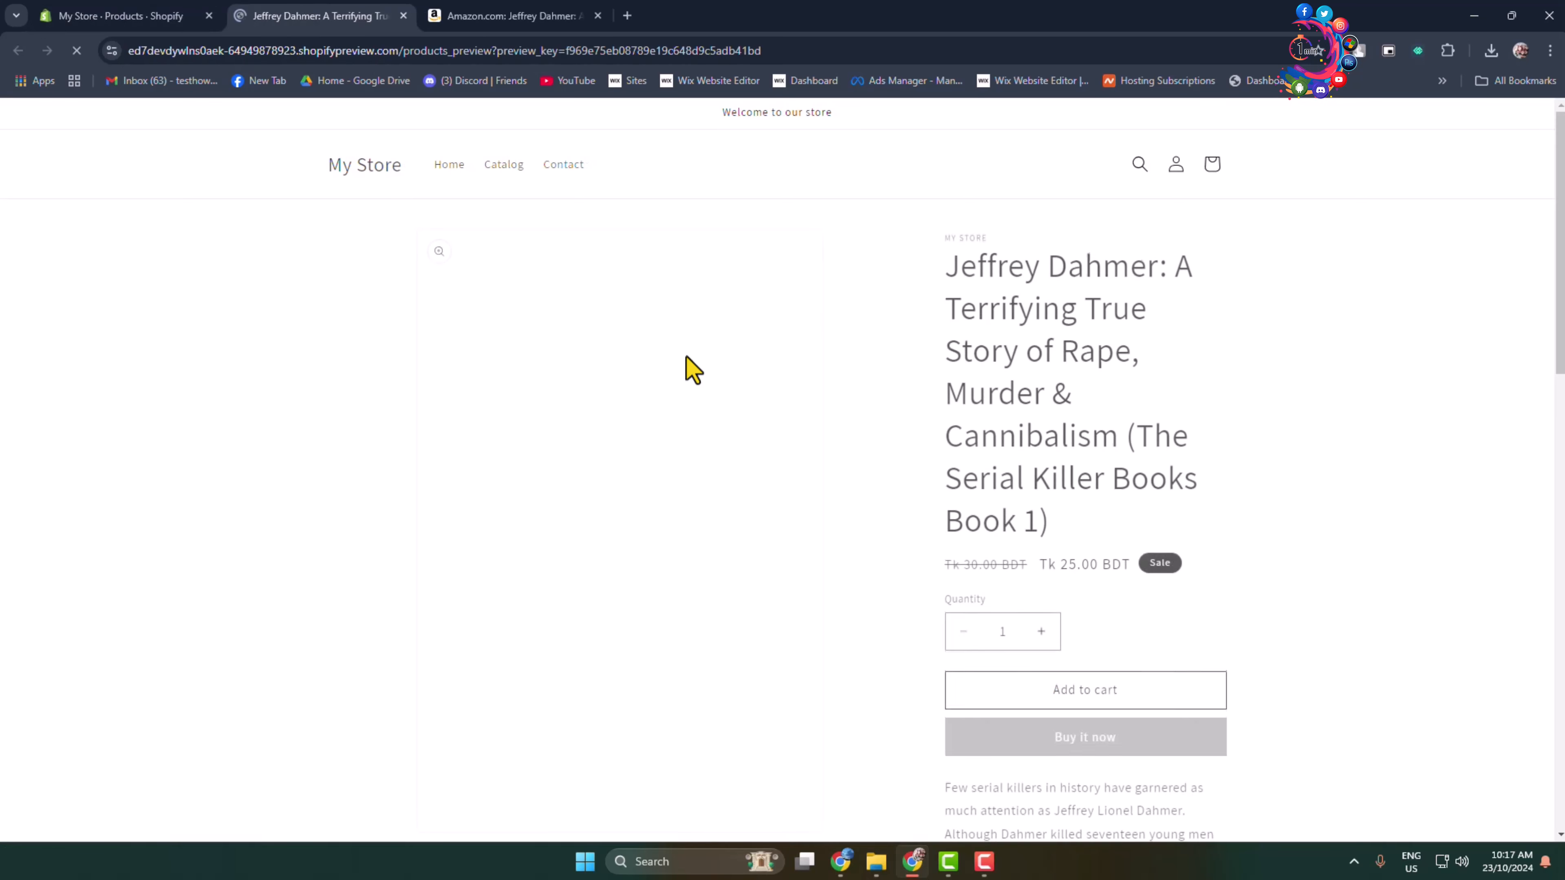
pyautogui.scroll(-8, 895, 321)
pyautogui.scroll(8, 894, 294)
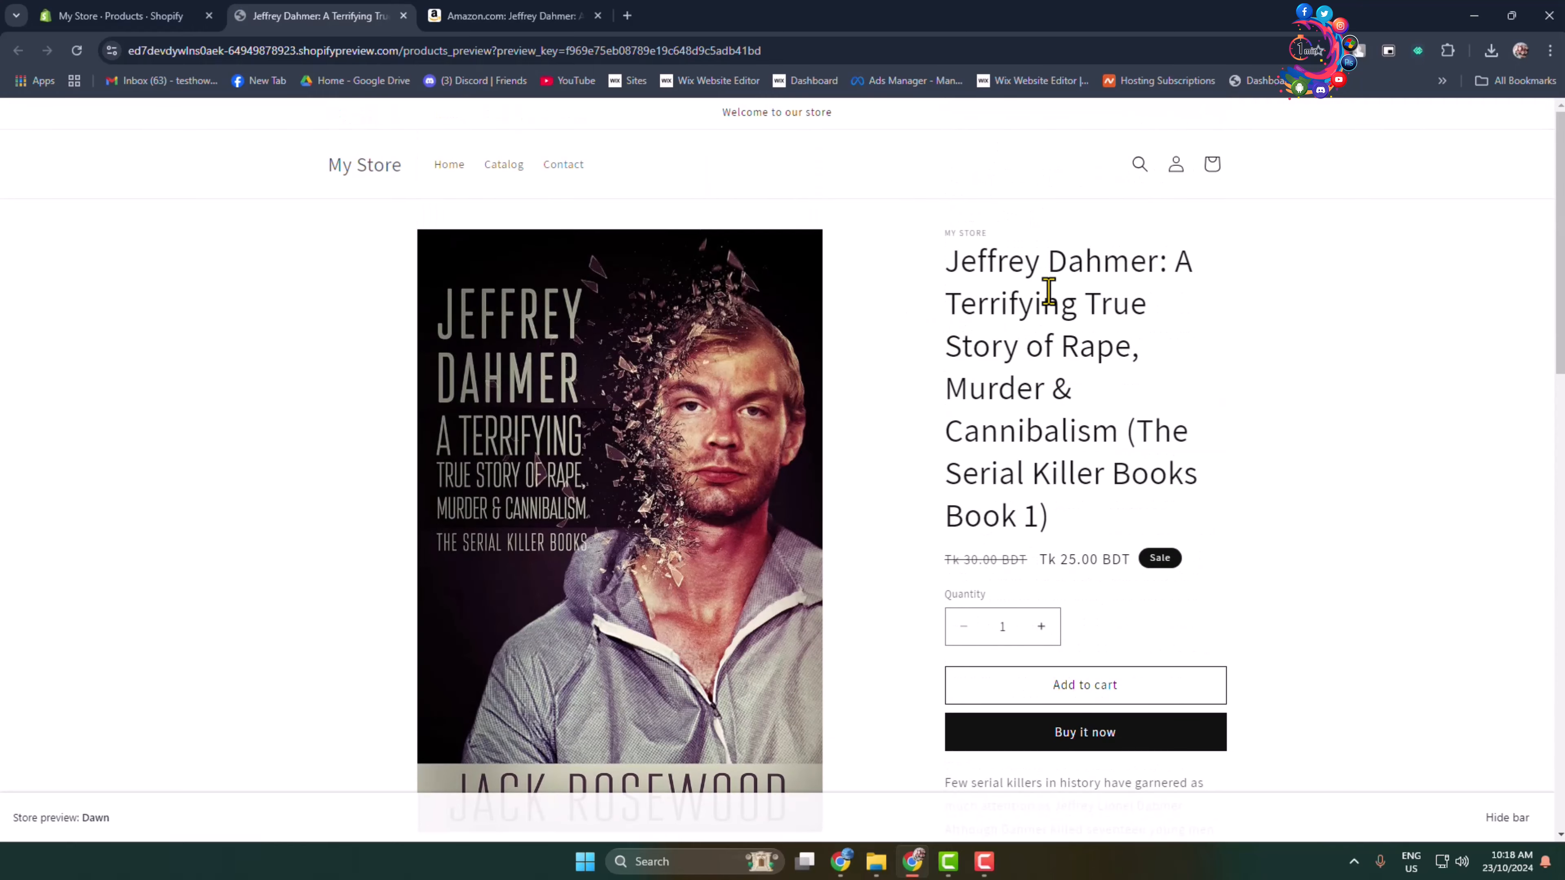
pyautogui.moveTo(1051, 259); pyautogui.dragTo(1038, 465)
pyautogui.click(1039, 468)
pyautogui.scroll(-10, 1048, 479)
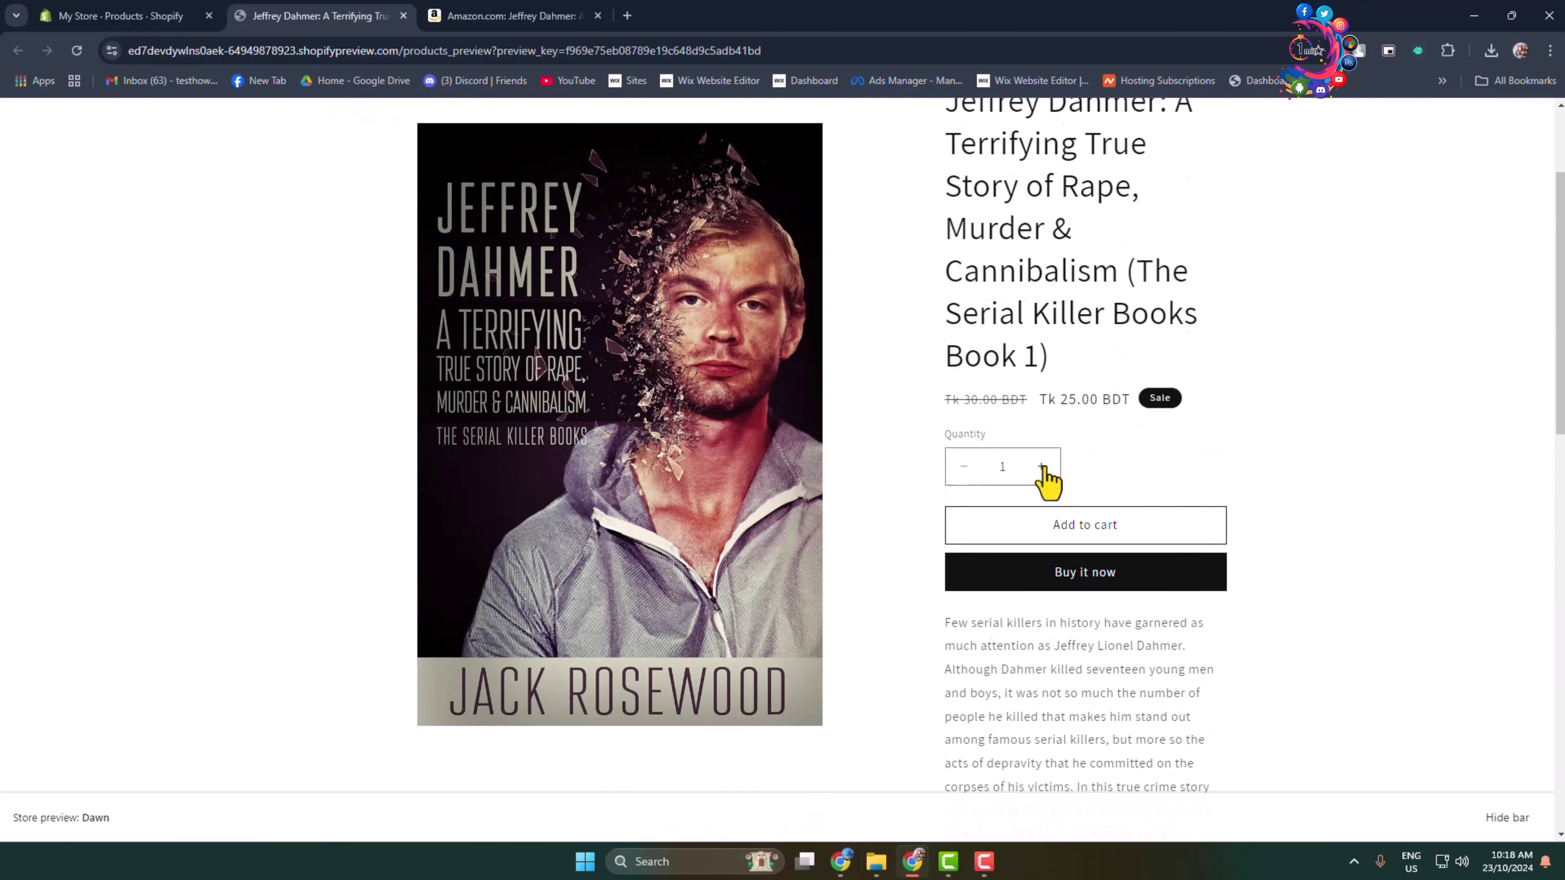
pyautogui.scroll(10, 1094, 593)
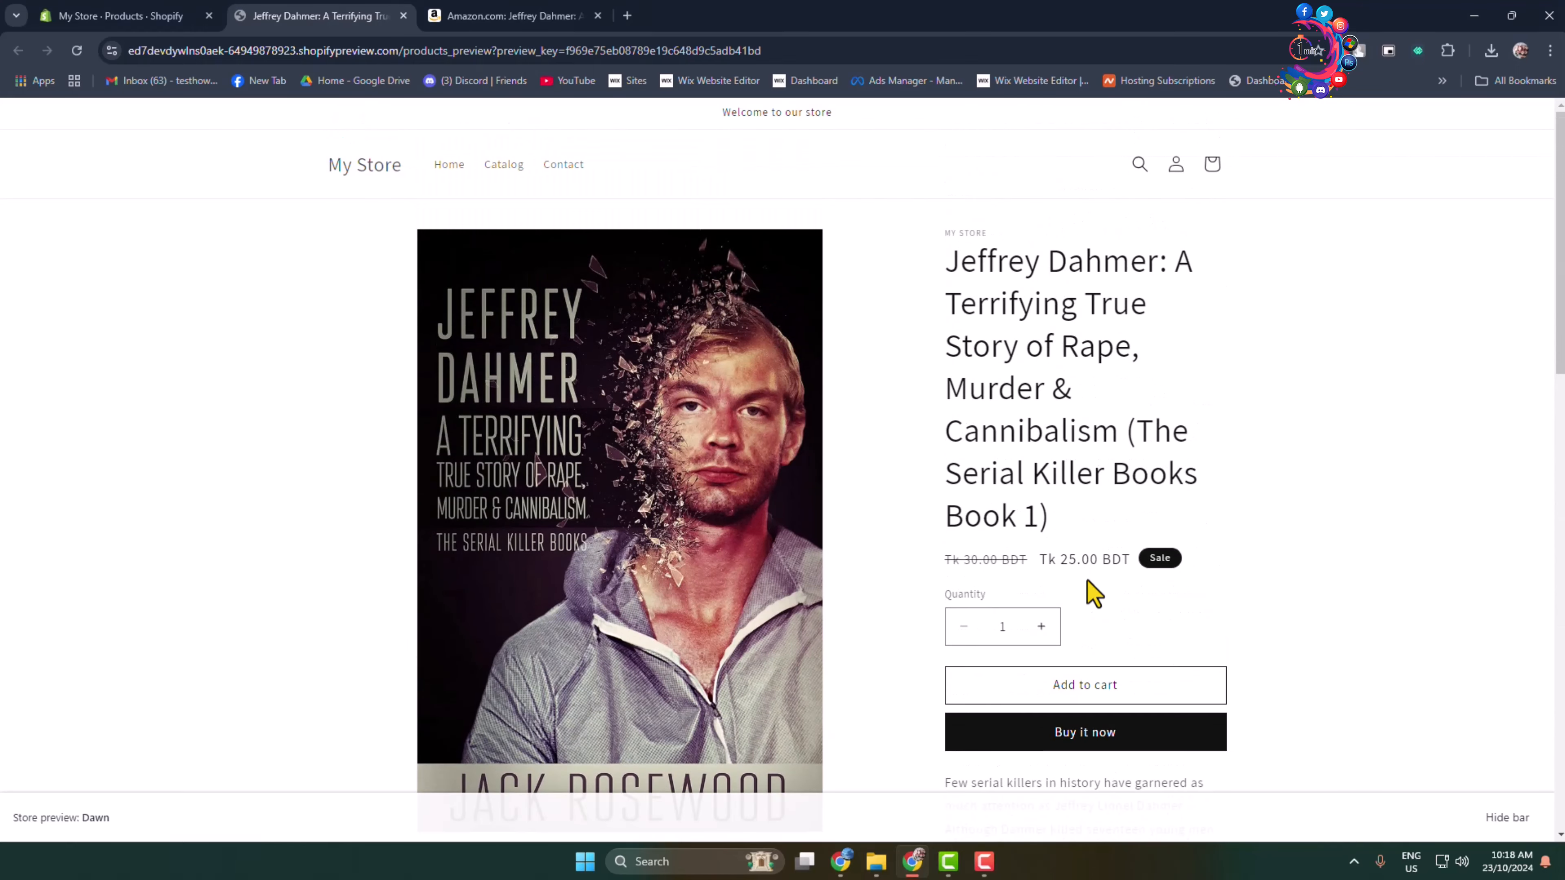